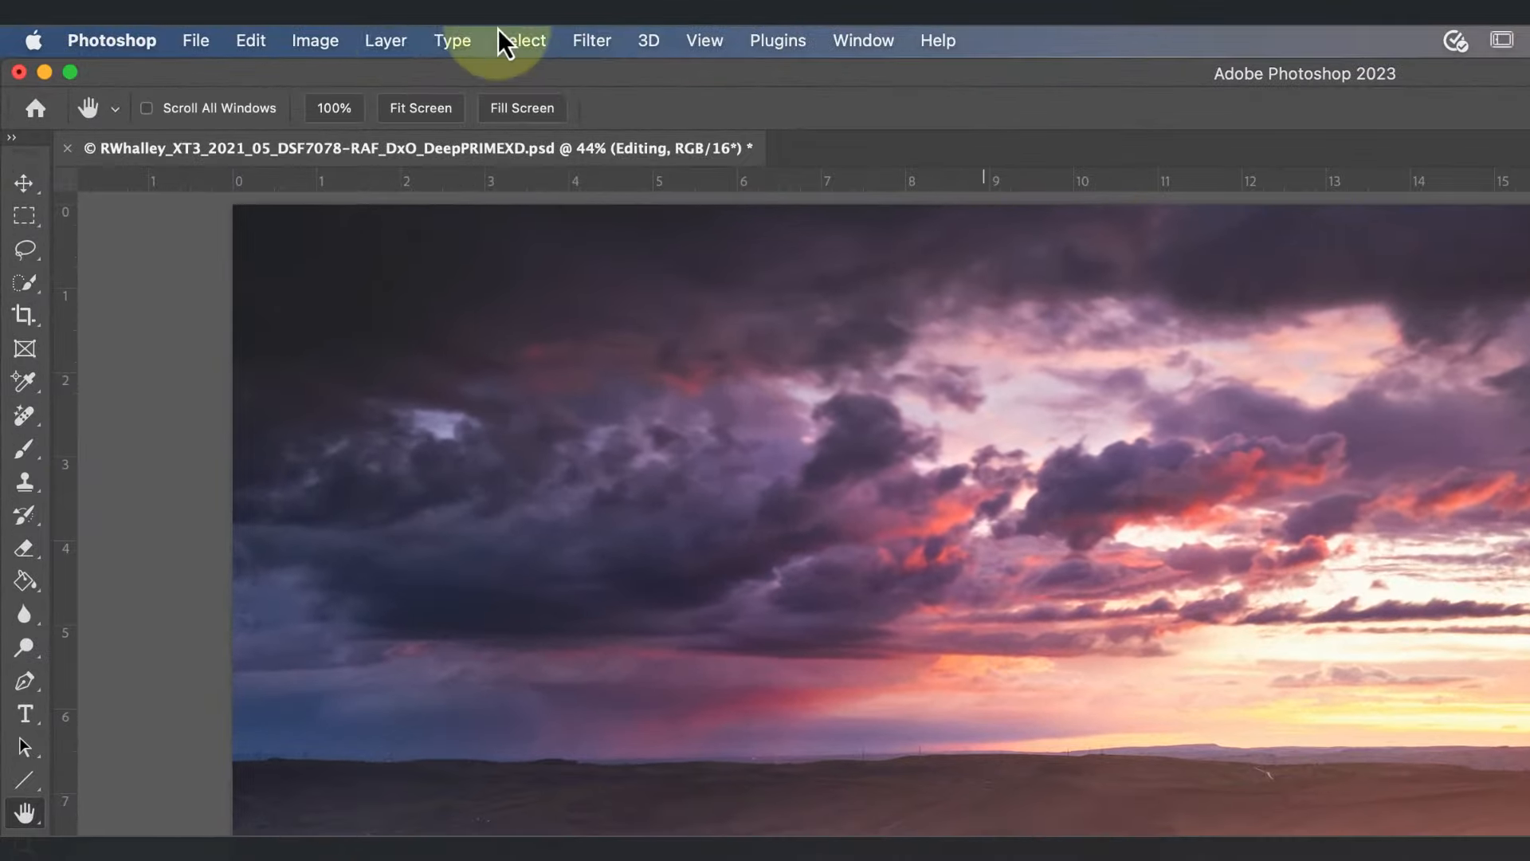
- Create a new 1920 x 1080 px document at 72 pixels/inch in 8-bit RGB Color with a white background
{"action": "left_click", "coordinate": [195, 45]}
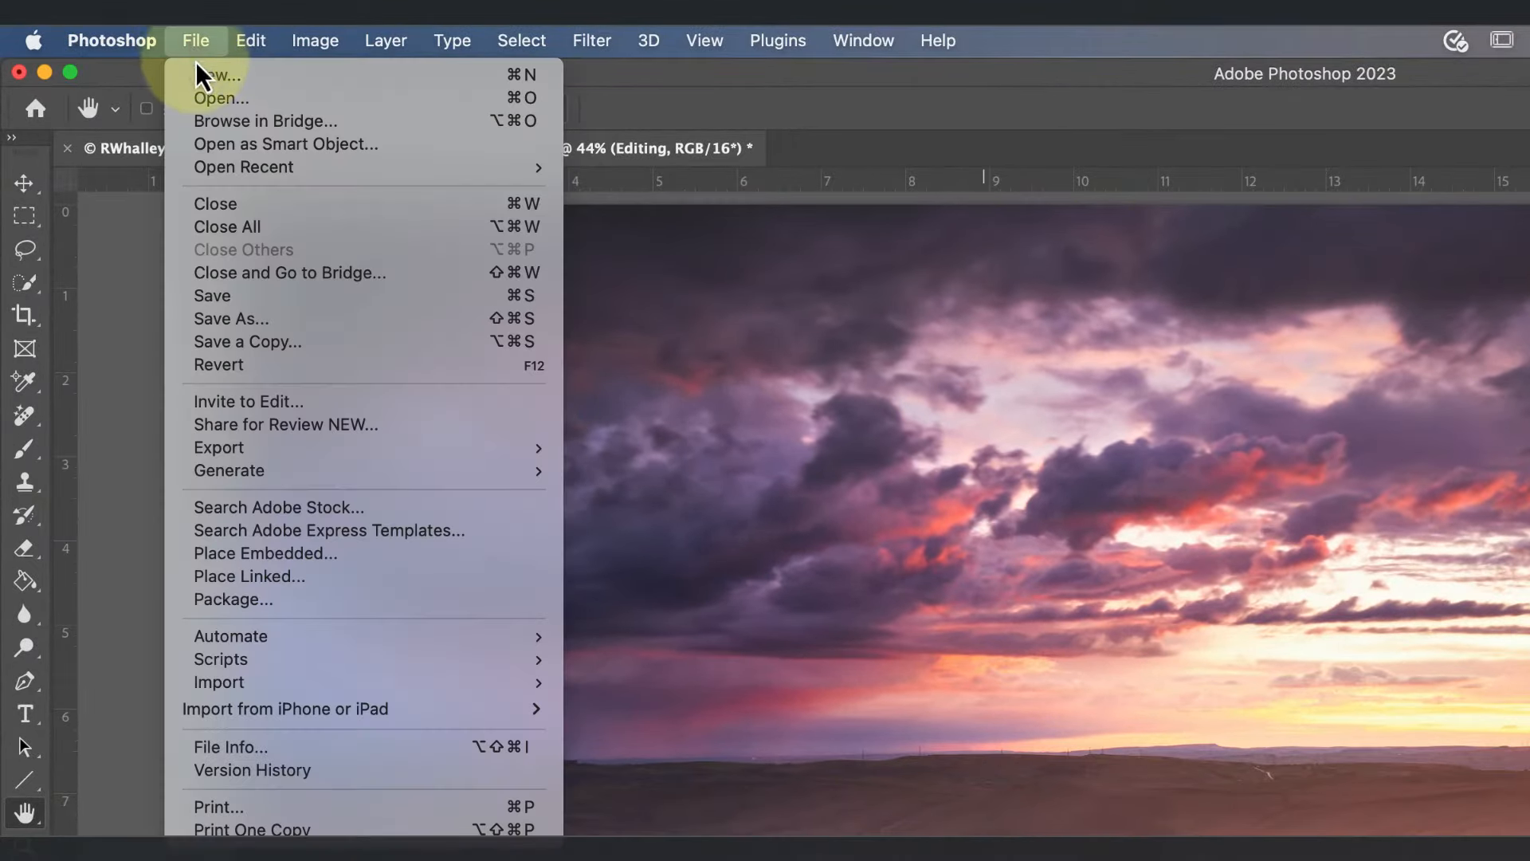
{"action": "left_click", "coordinate": [201, 74]}
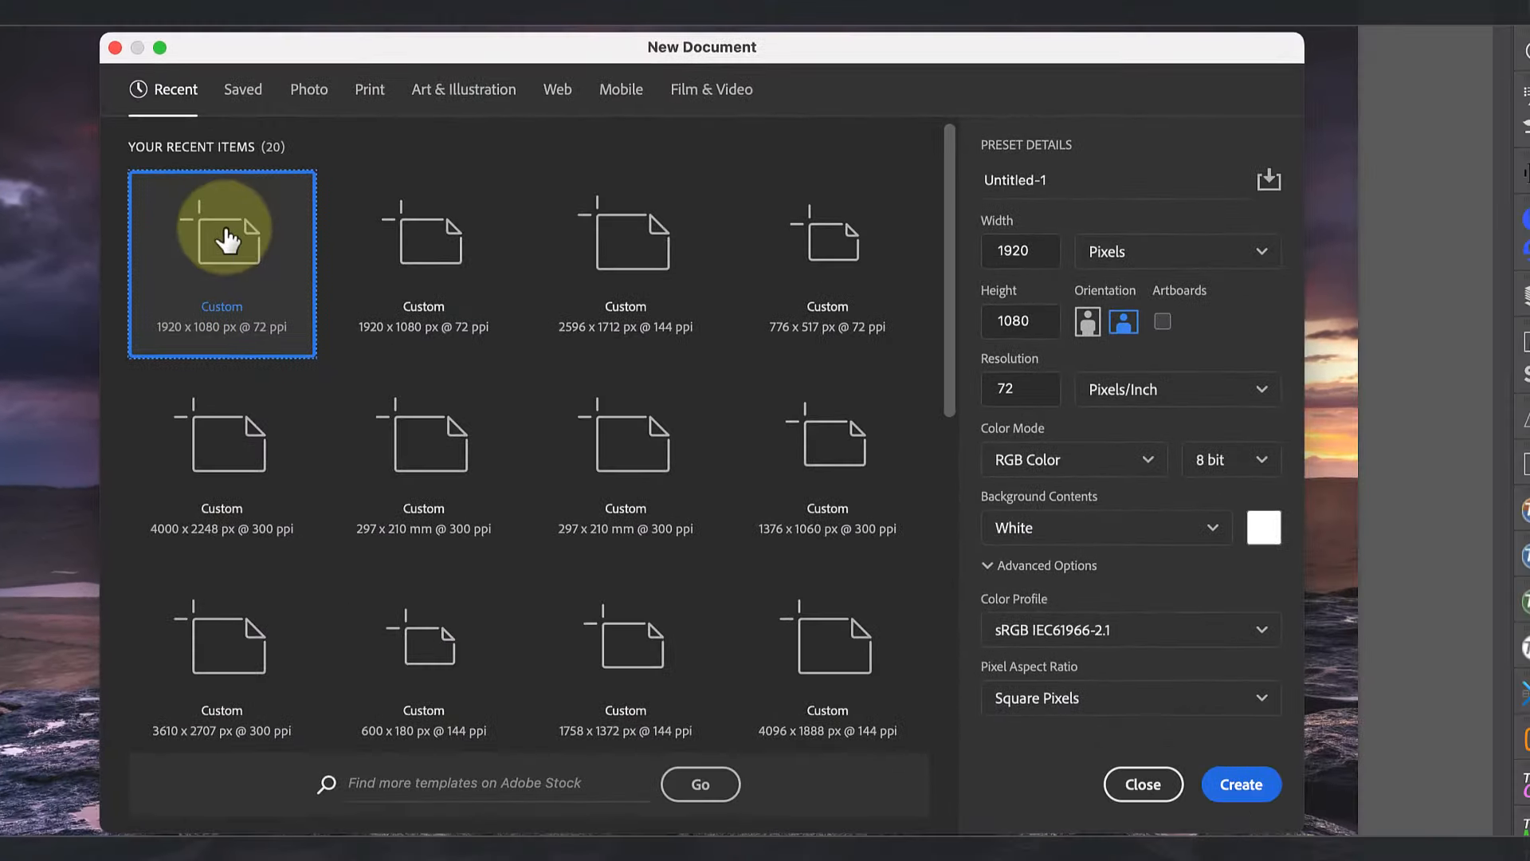
{"action": "left_click", "coordinate": [1104, 528]}
{"action": "left_click", "coordinate": [1028, 572]}
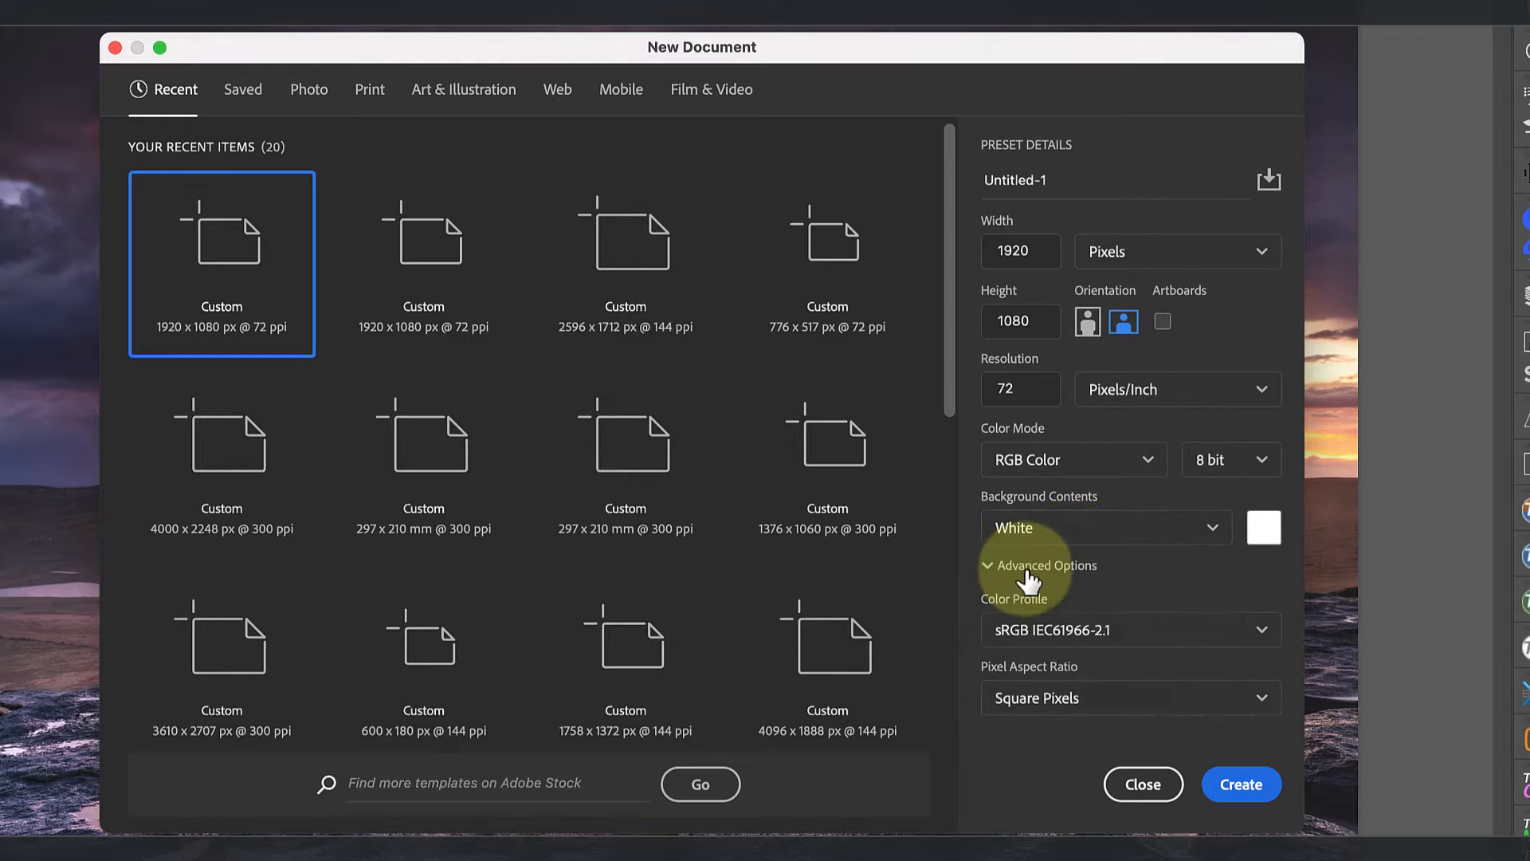
{"action": "left_click", "coordinate": [1232, 784]}
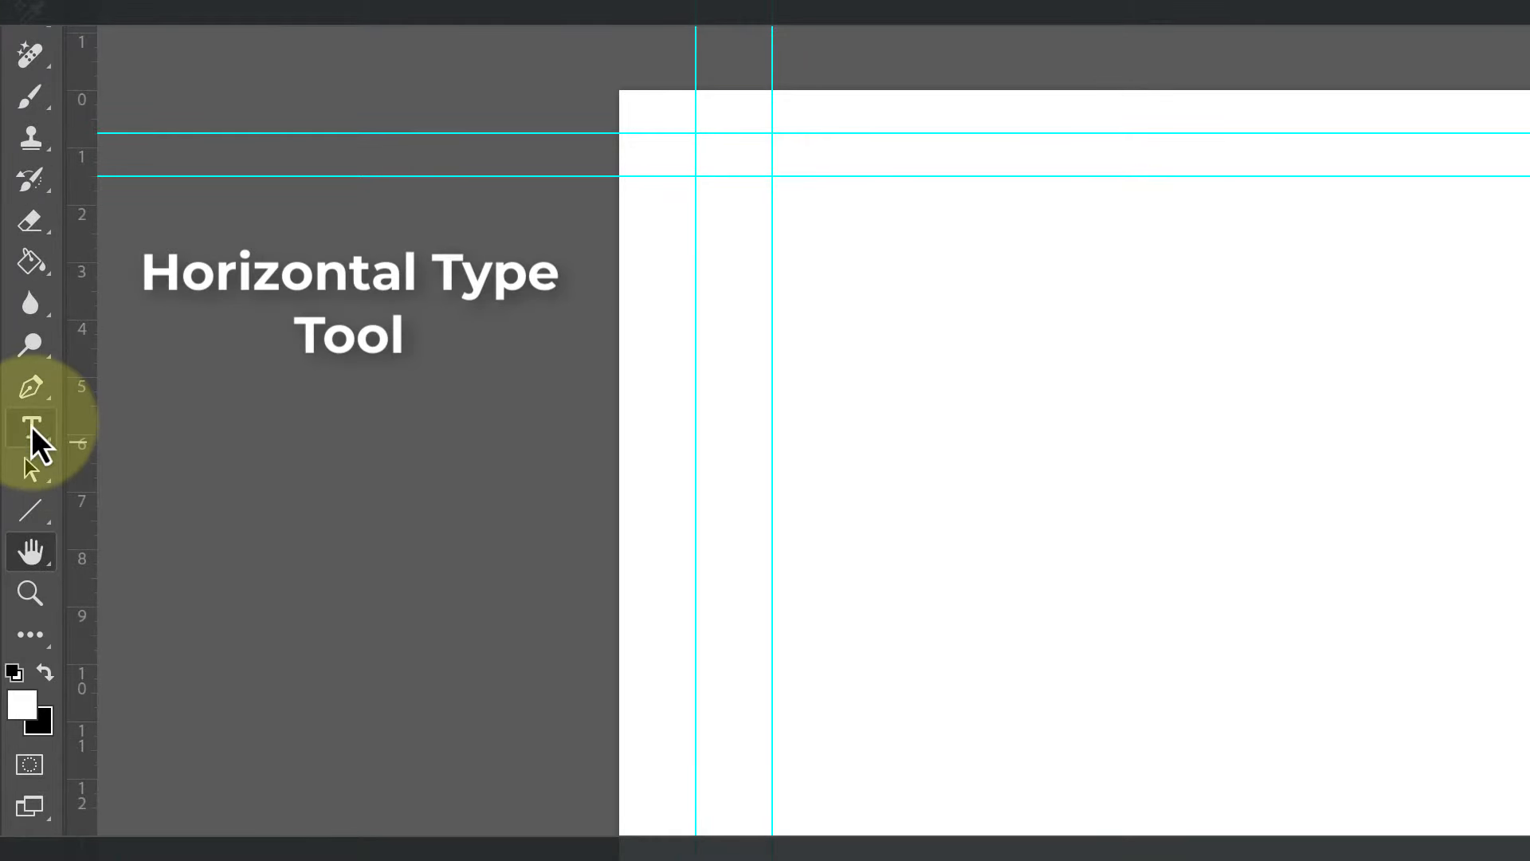
- Add the photographer's first name as black horizontal type in the Whisper font near the middle of the canvas
{"action": "left_click", "coordinate": [31, 426]}
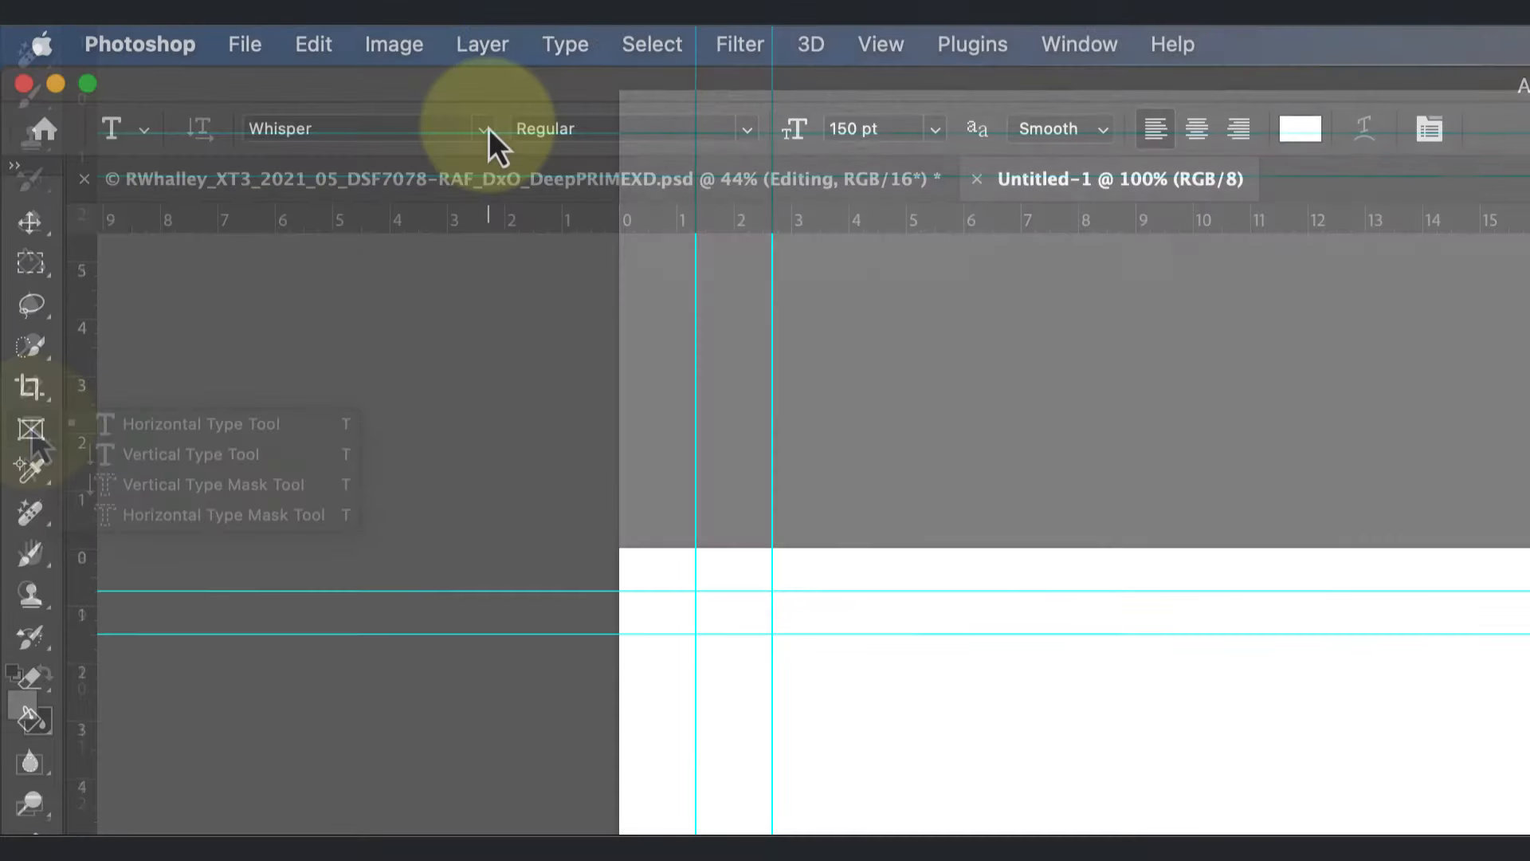
{"action": "left_click", "coordinate": [489, 128]}
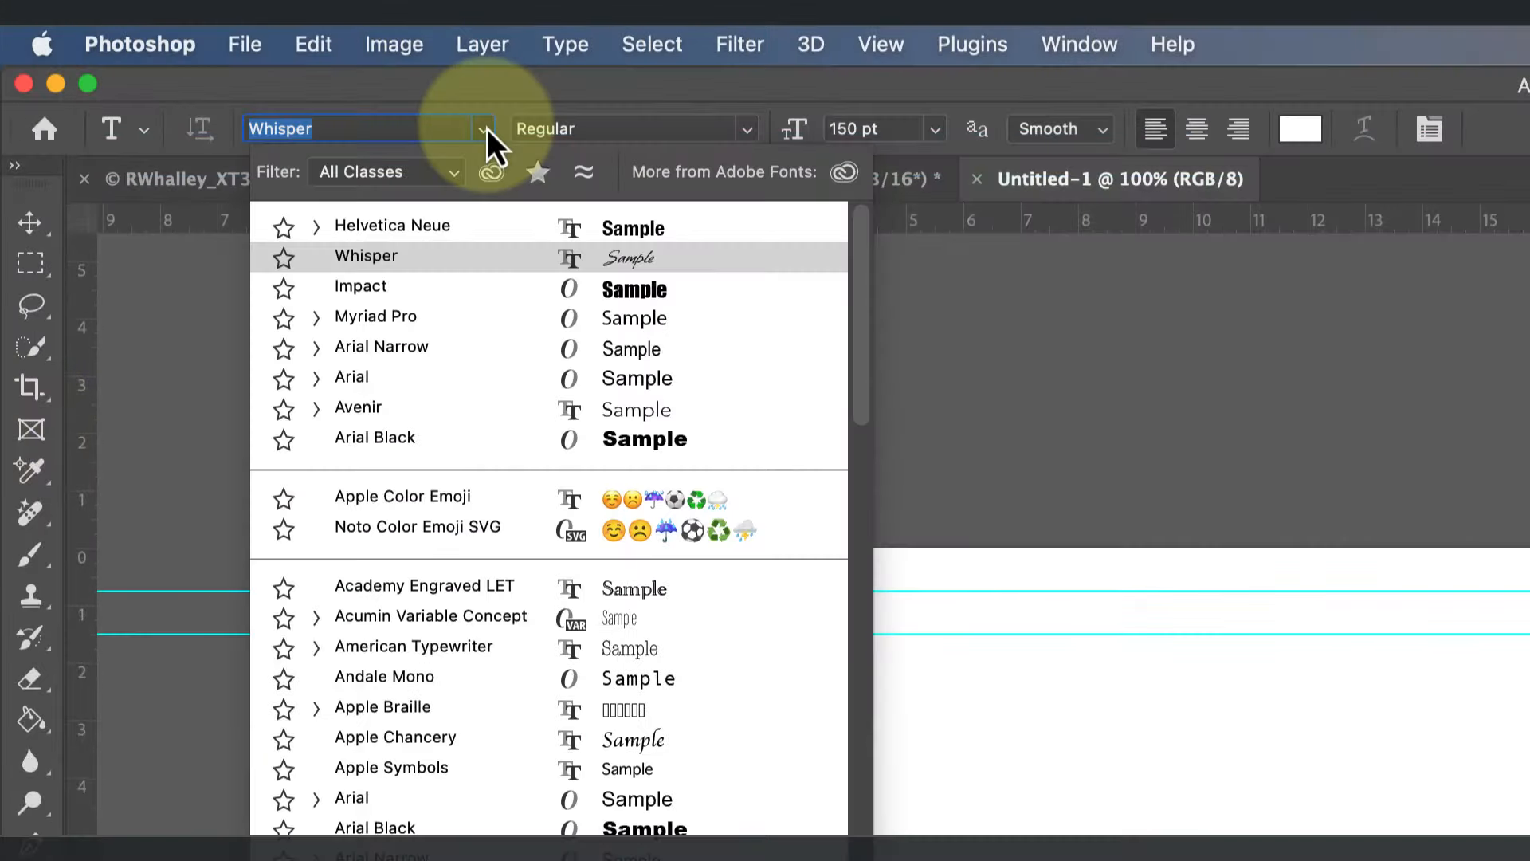
{"action": "left_click", "coordinate": [370, 256]}
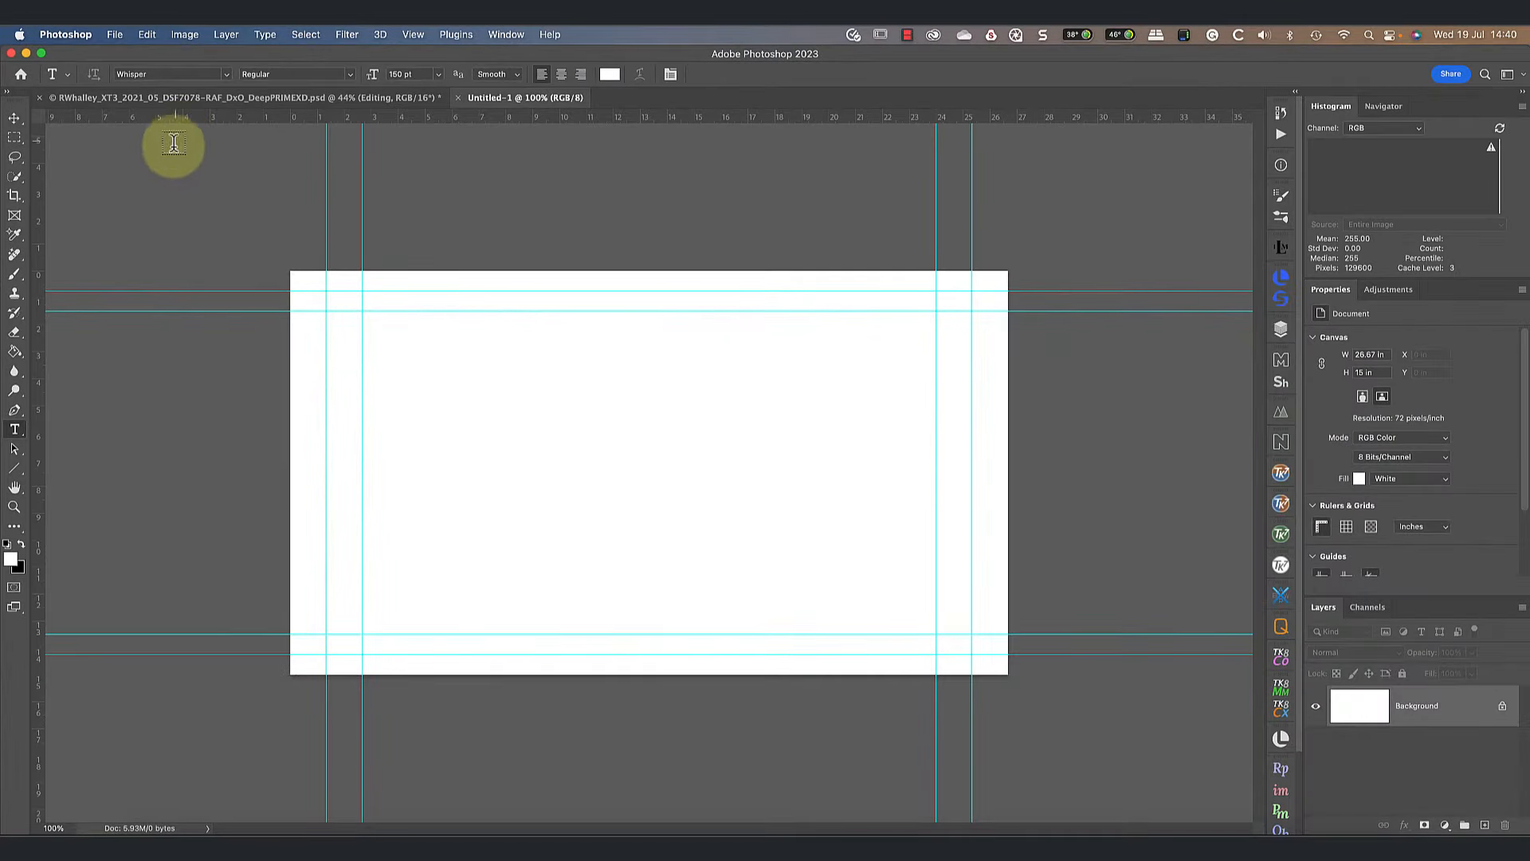
{"action": "left_click", "coordinate": [20, 544]}
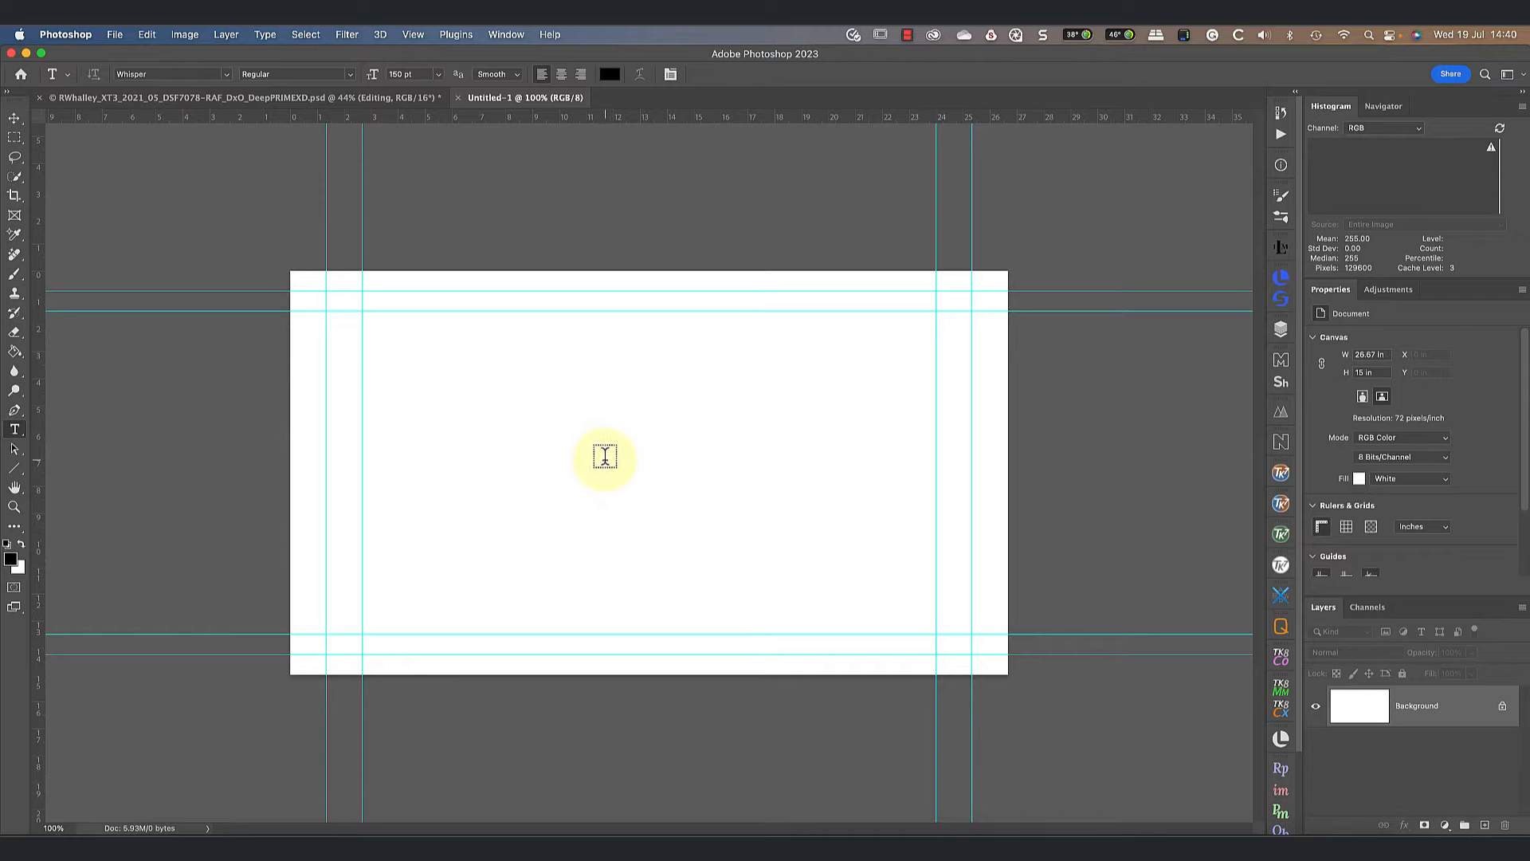
{"action": "left_click", "coordinate": [607, 456]}
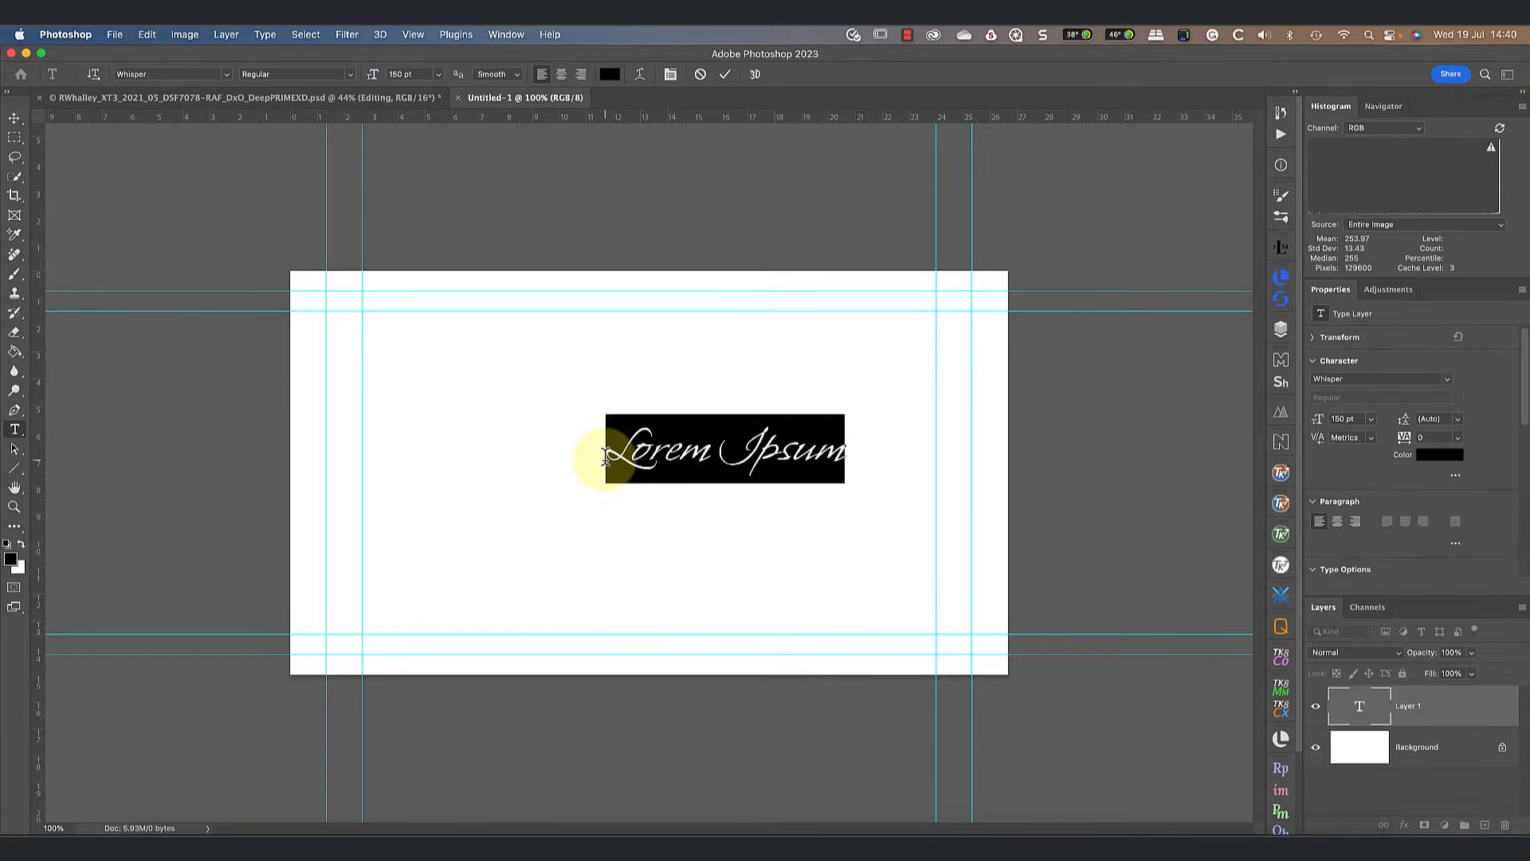
{"action": "type", "text": "Robin"}
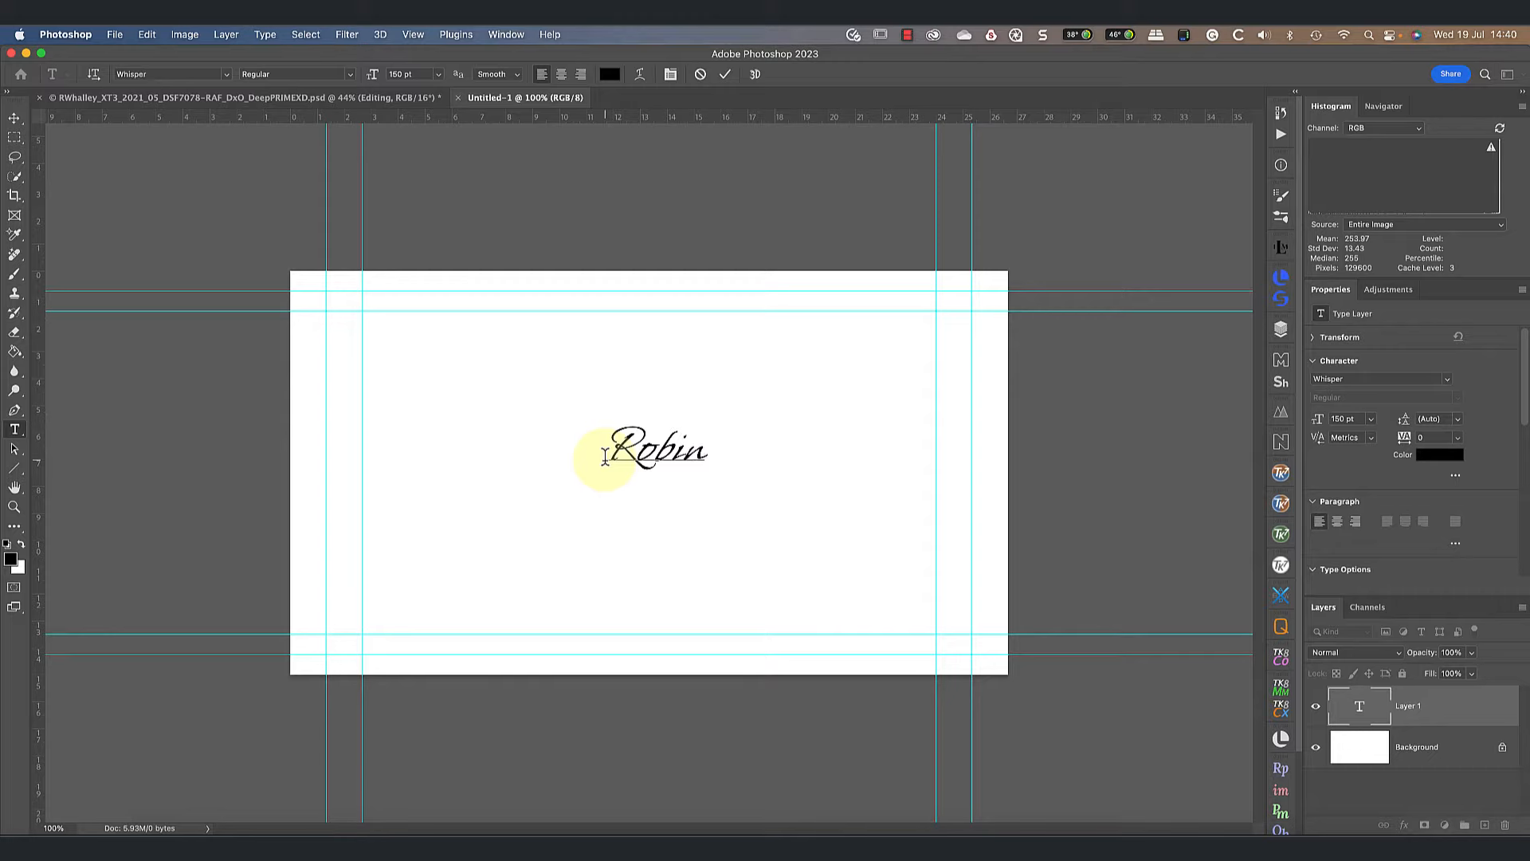
{"action": "left_click", "coordinate": [724, 74]}
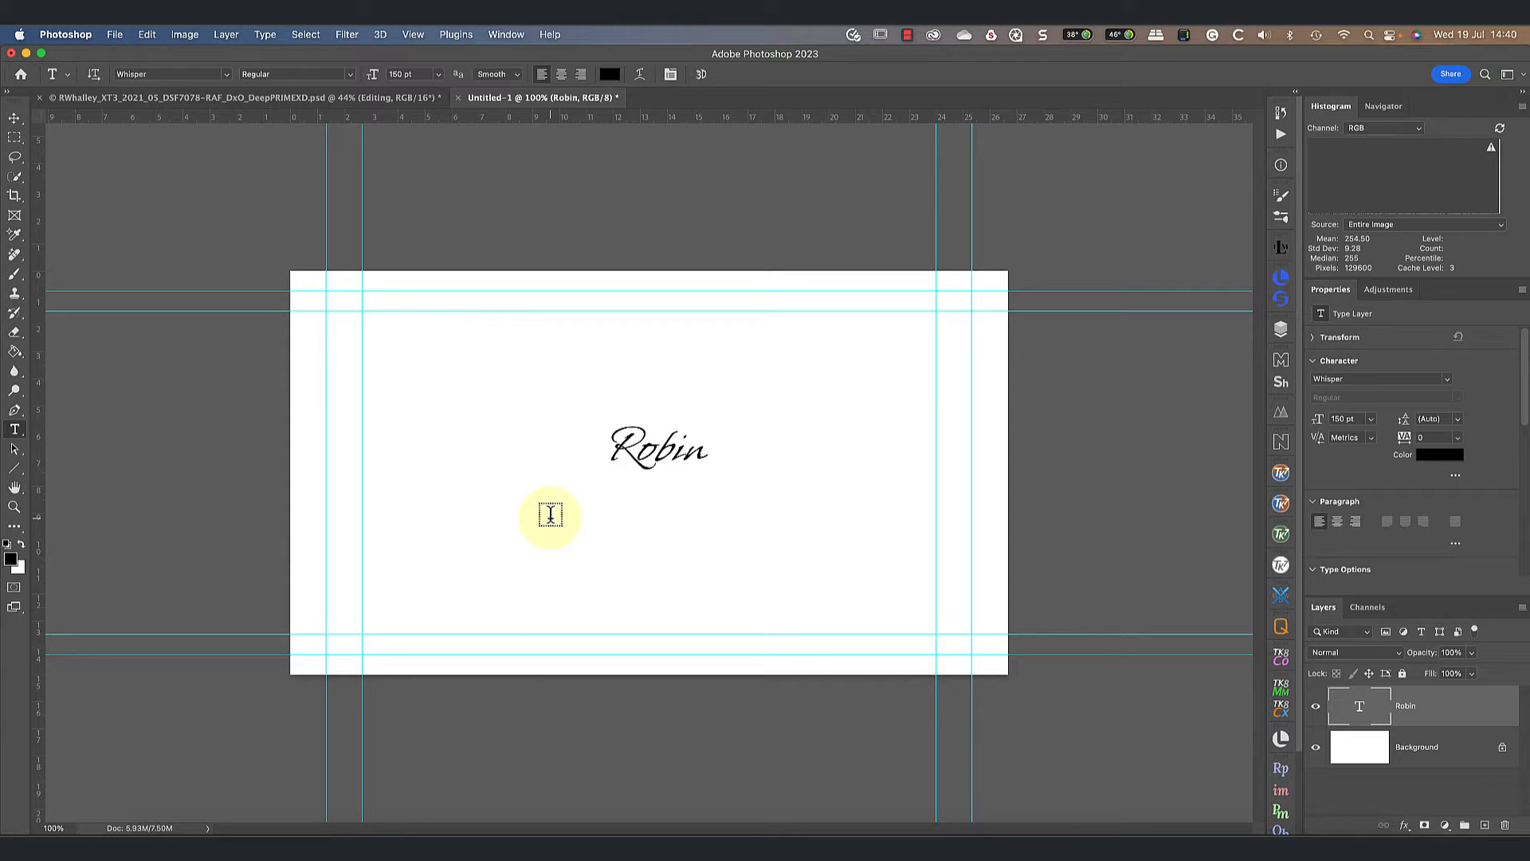
- Add a separate text layer reading "Lenscraft.co.uk" just below the first name
{"action": "left_click", "coordinate": [551, 514]}
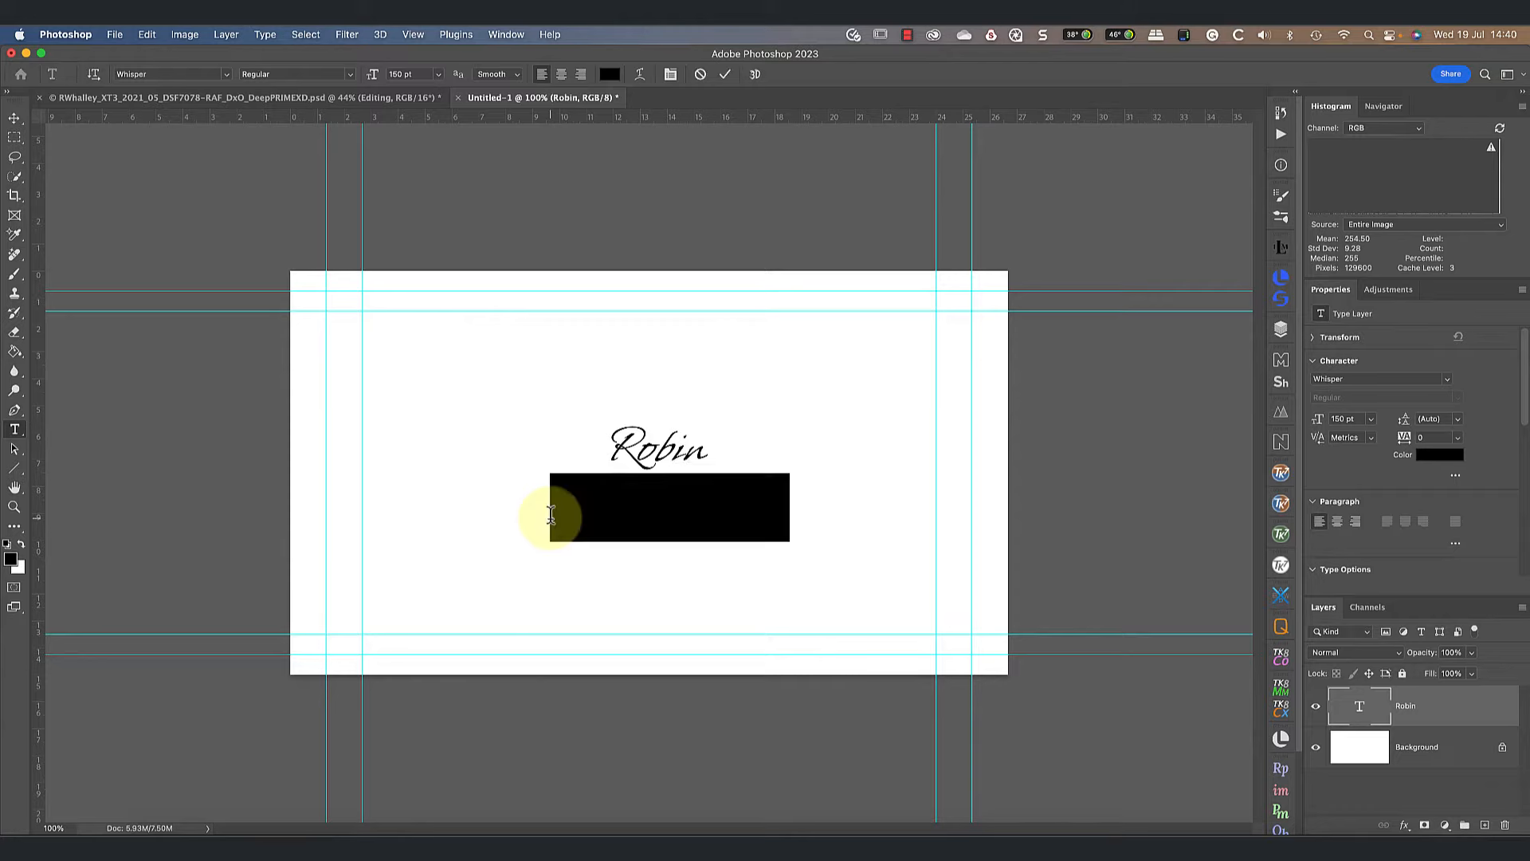
{"action": "type", "text": "Lens"}
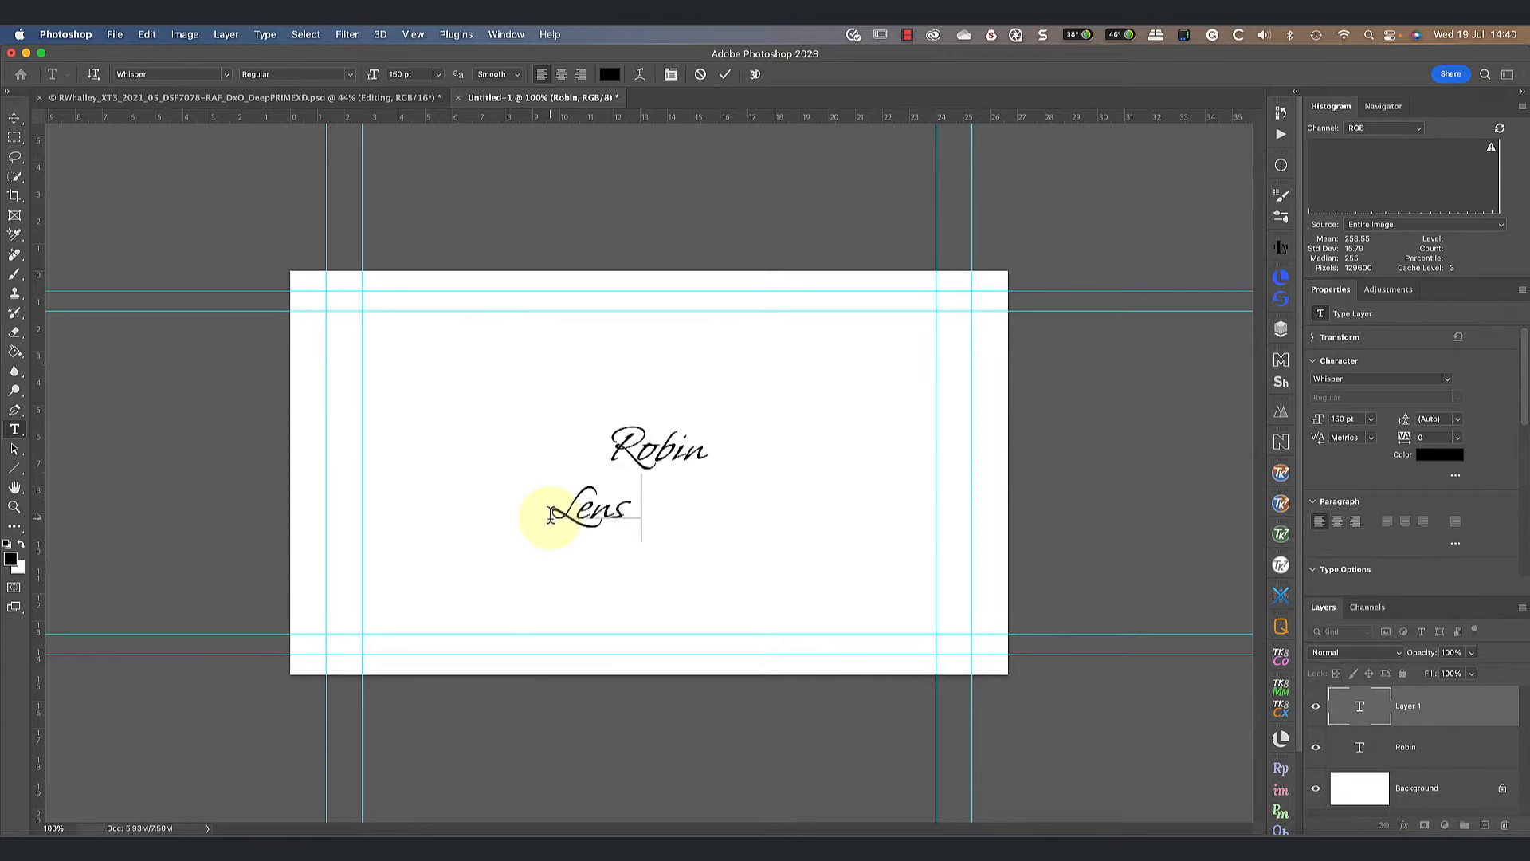
{"action": "type", "text": "craft.c"}
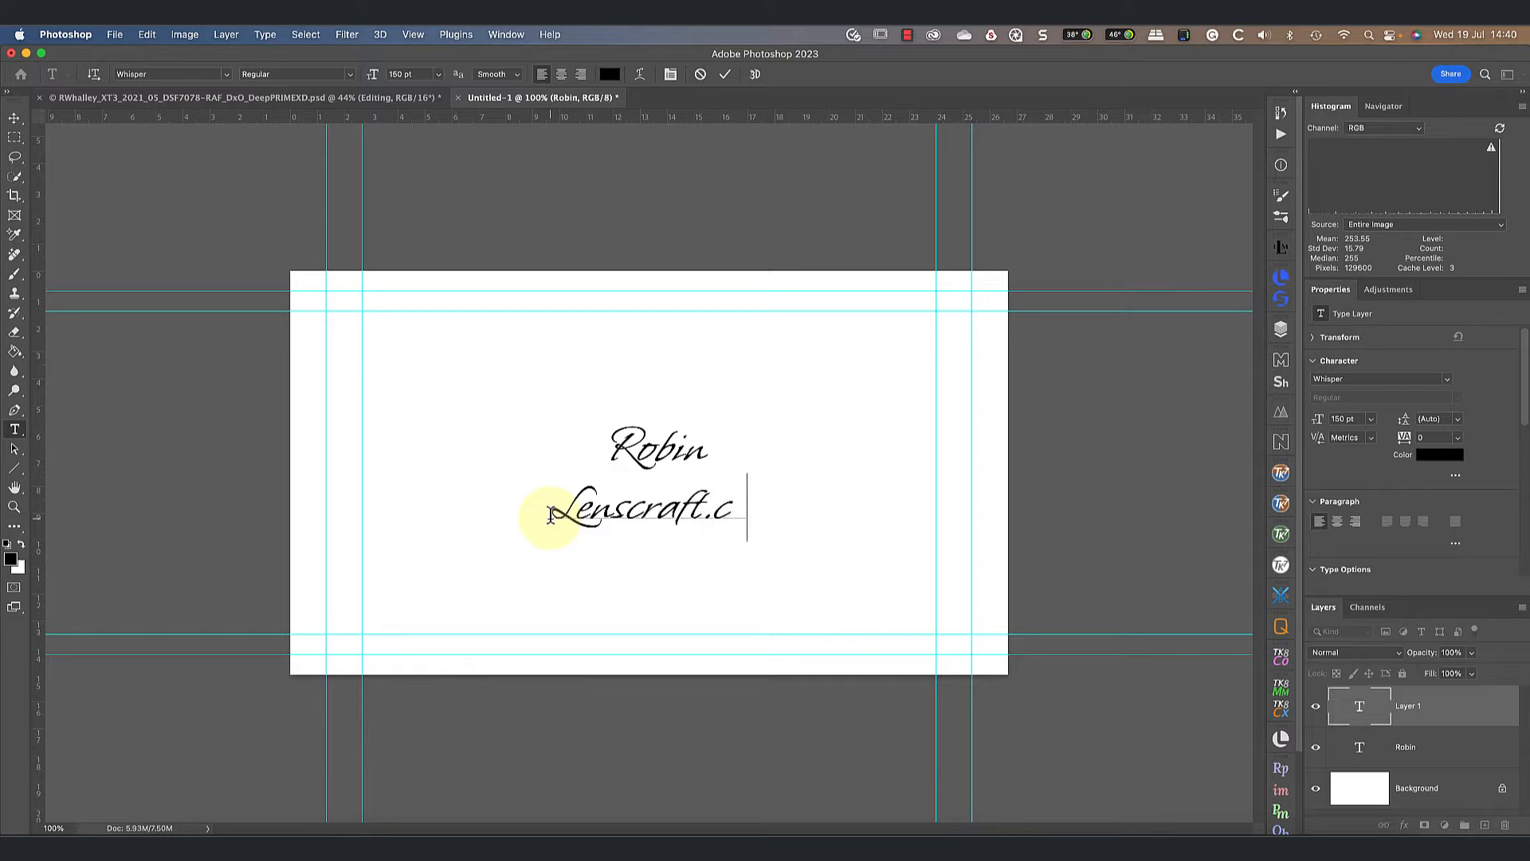
{"action": "type", "text": "o.uk"}
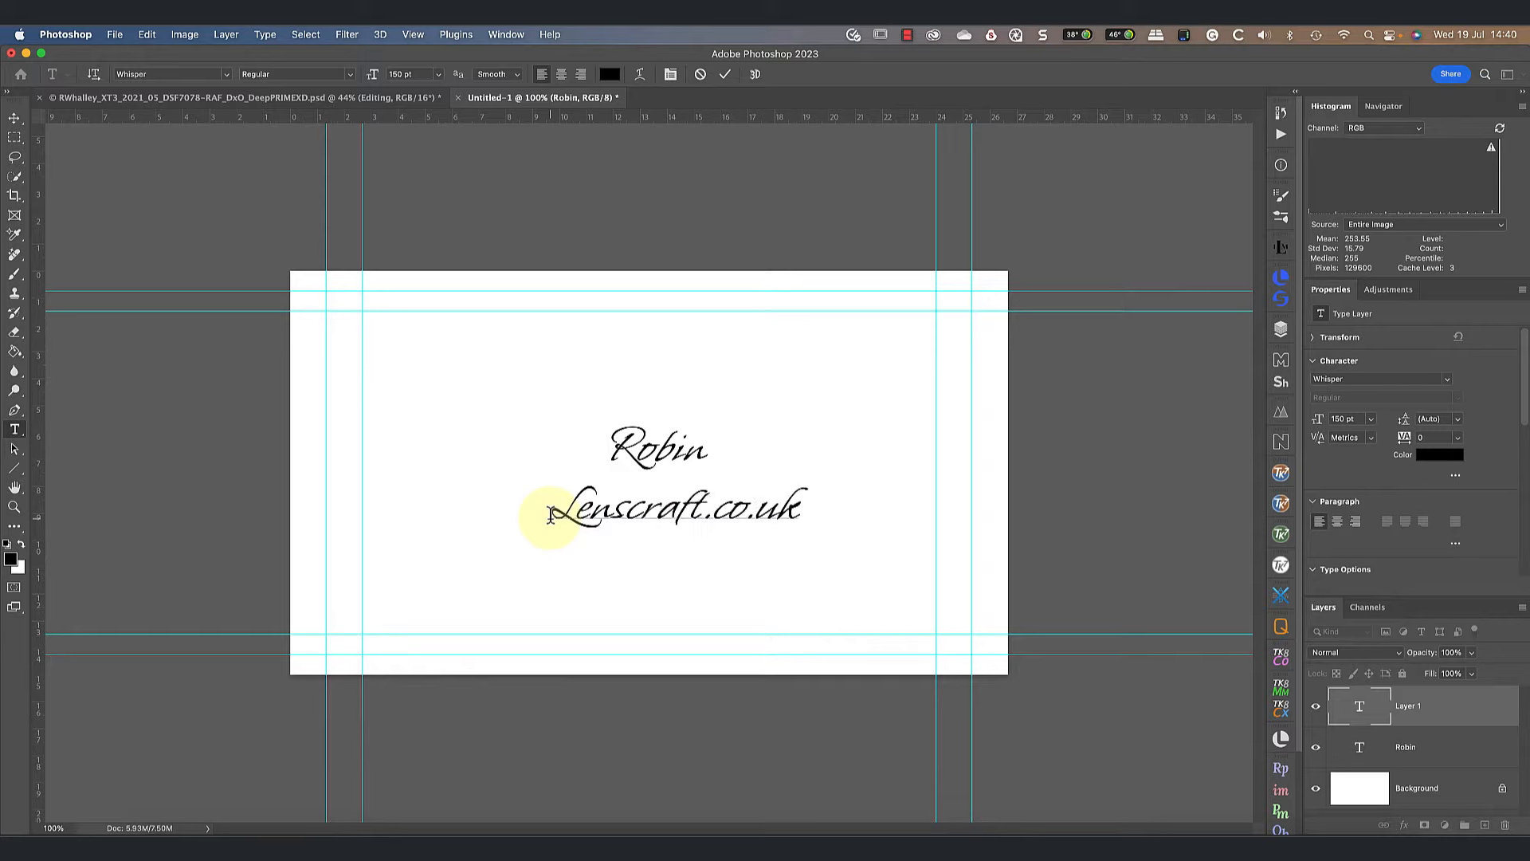
{"action": "left_click", "coordinate": [726, 74]}
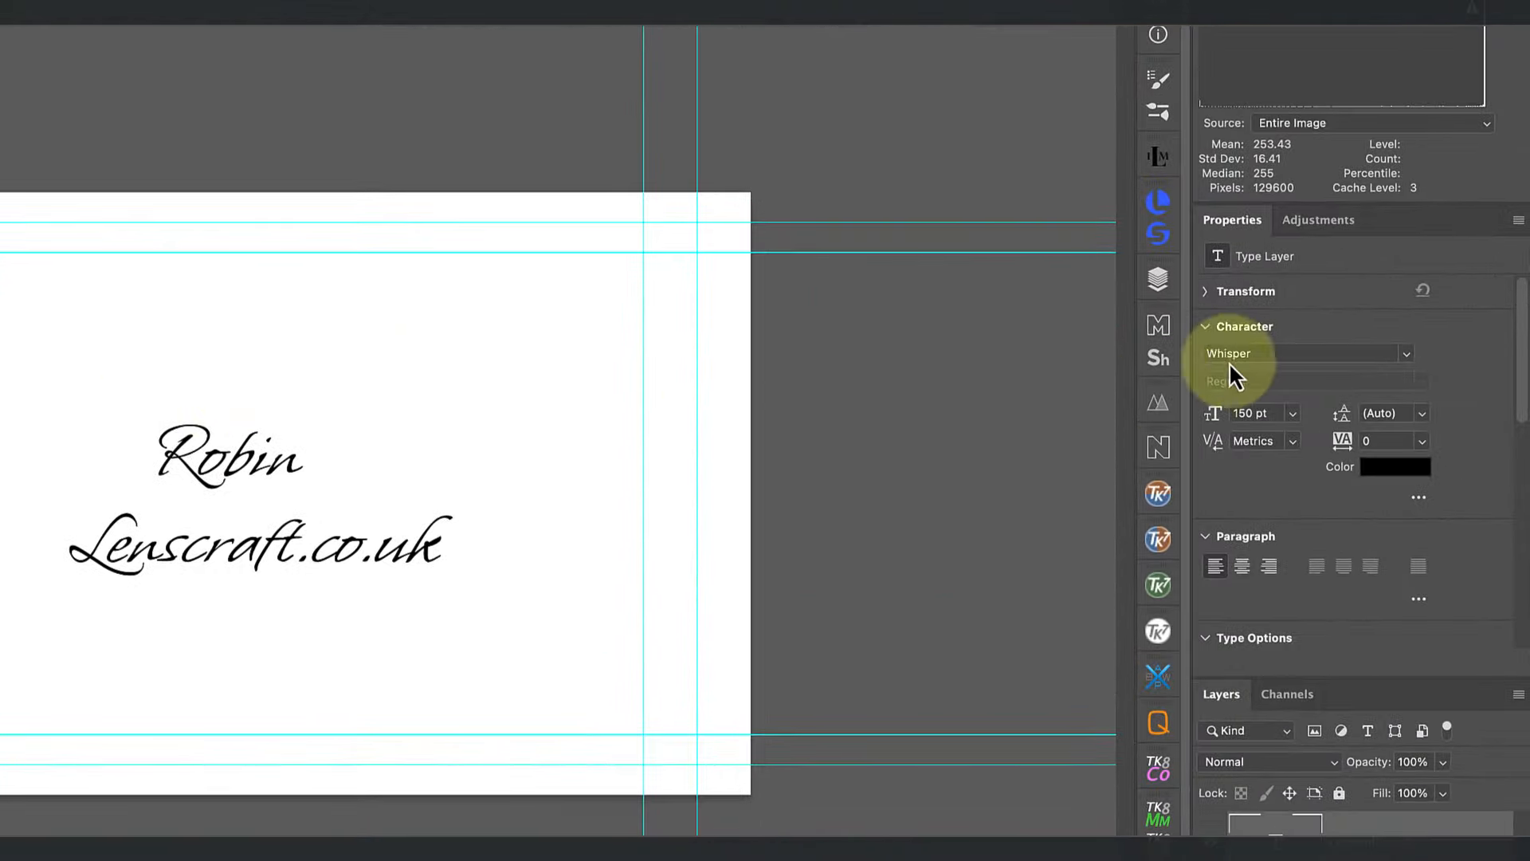
- Change the web address text to the Helvetica Neue Light font and set it in all caps
{"action": "left_click", "coordinate": [1293, 353]}
{"action": "left_click", "coordinate": [1407, 354]}
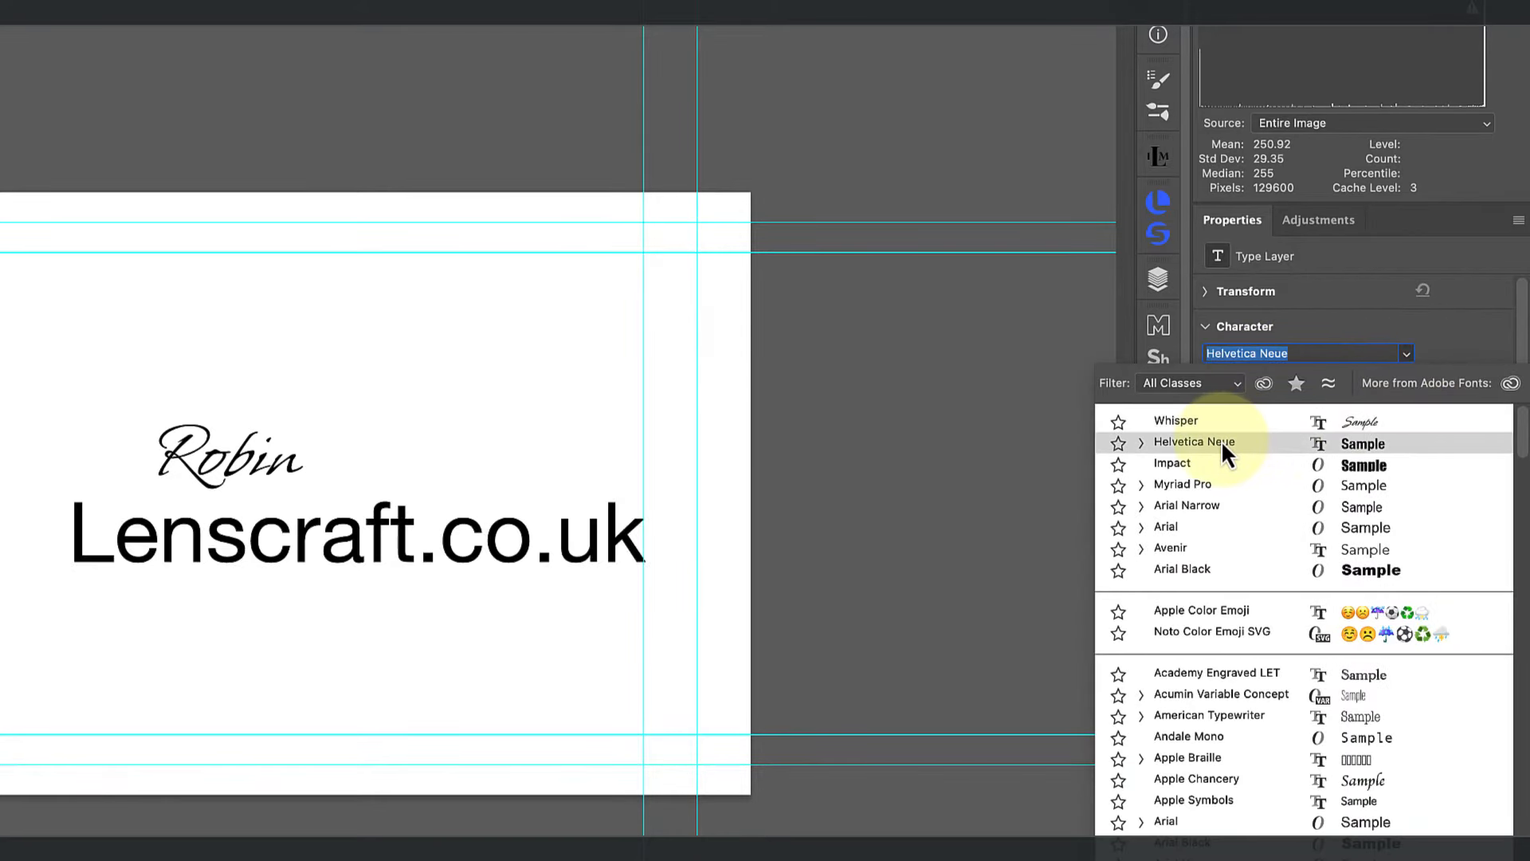
{"action": "left_click", "coordinate": [1141, 443]}
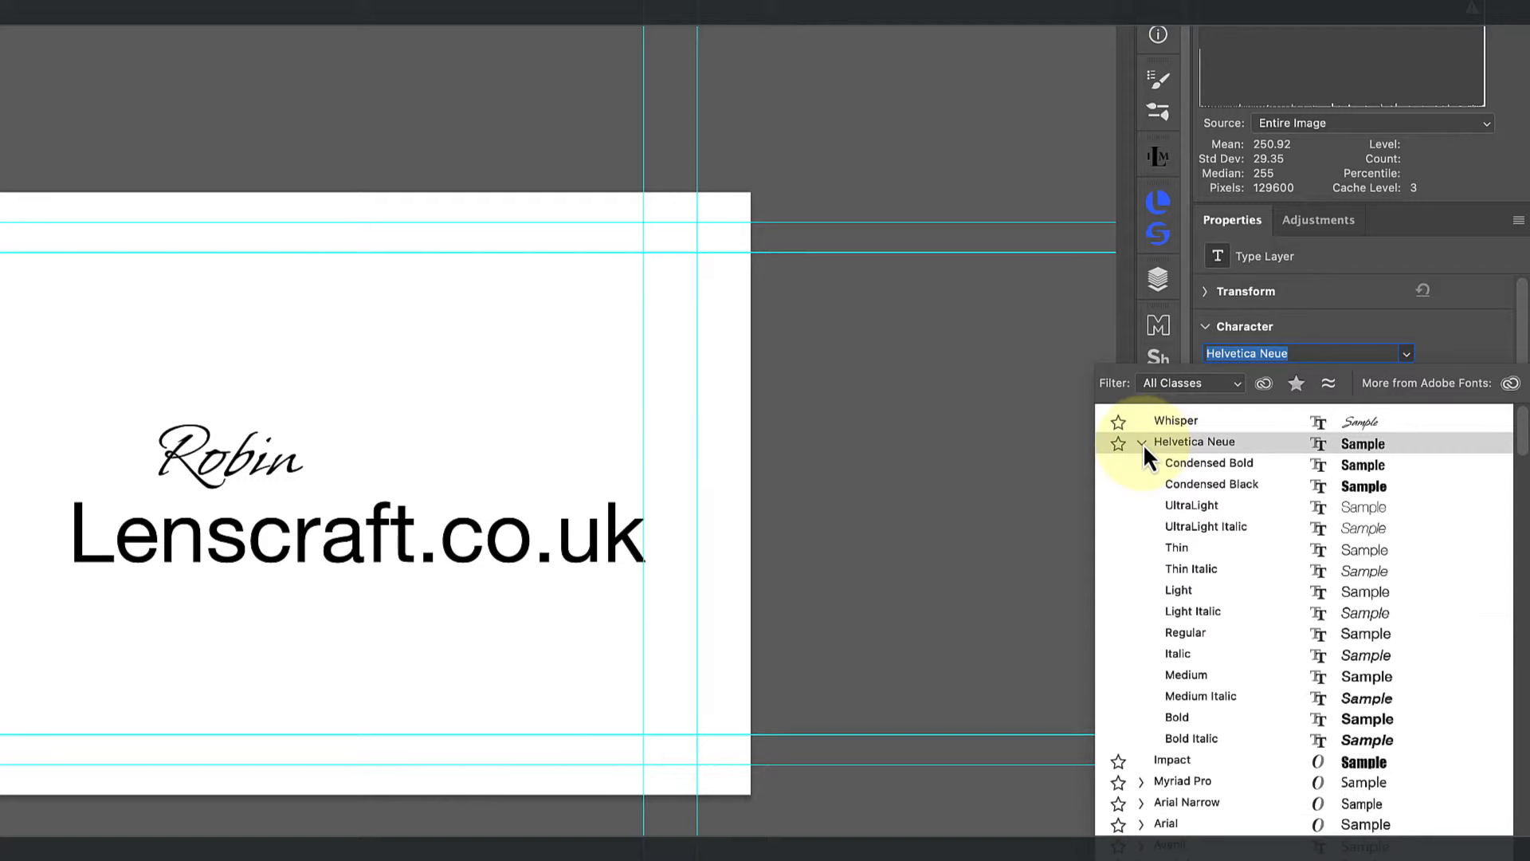
{"action": "left_click", "coordinate": [1188, 585]}
{"action": "scroll", "coordinate": [1402, 435], "scroll_direction": "down", "scroll_amount": 5}
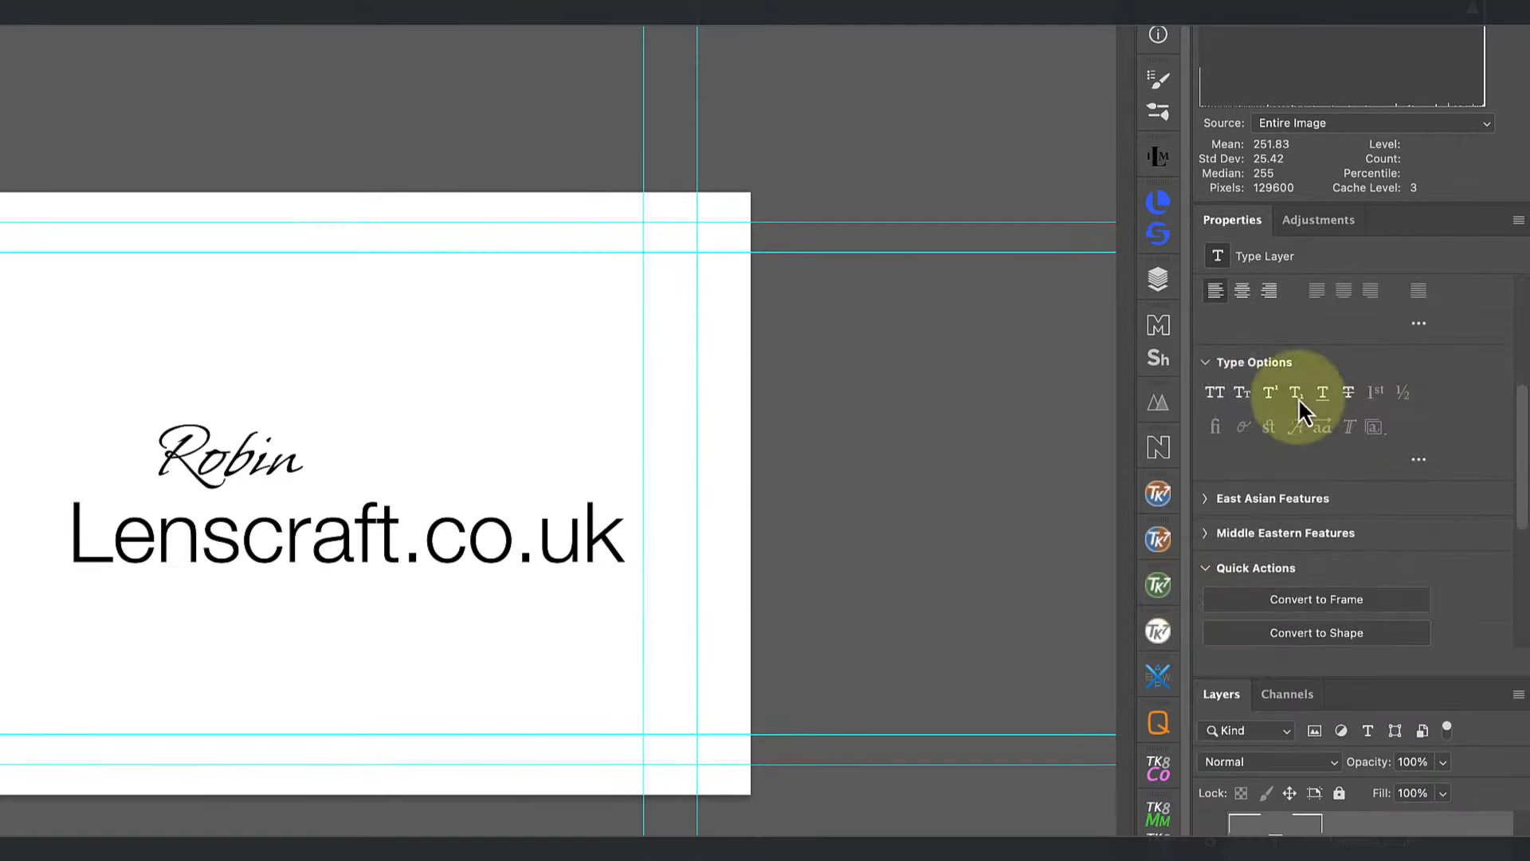
{"action": "left_click", "coordinate": [1221, 392]}
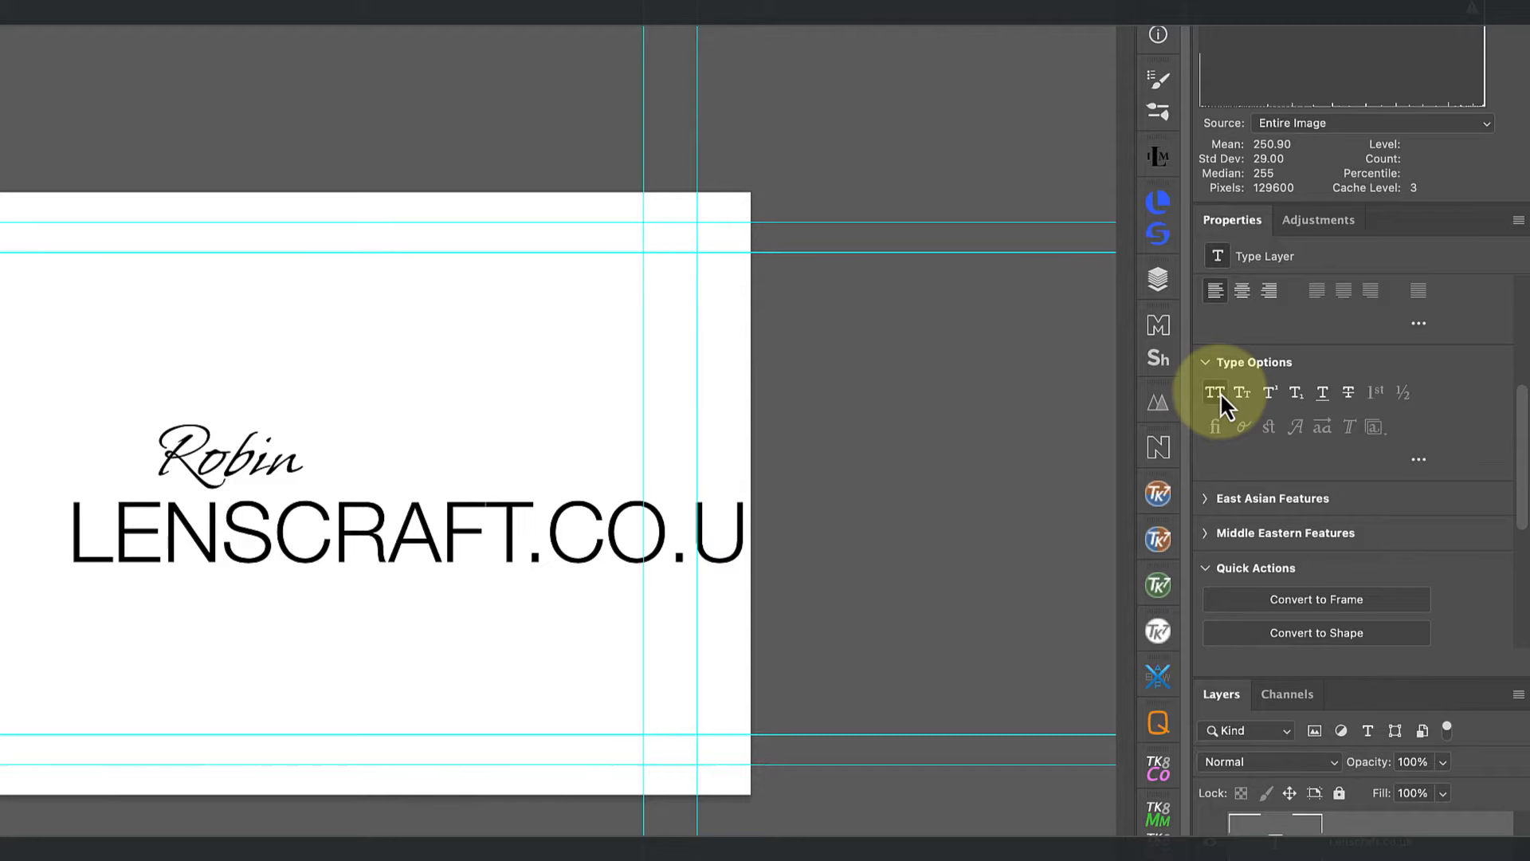
- Set the tracking of the web address text to 500
{"action": "scroll", "coordinate": [1416, 382], "scroll_direction": "up", "scroll_amount": 5}
{"action": "left_click", "coordinate": [1421, 442]}
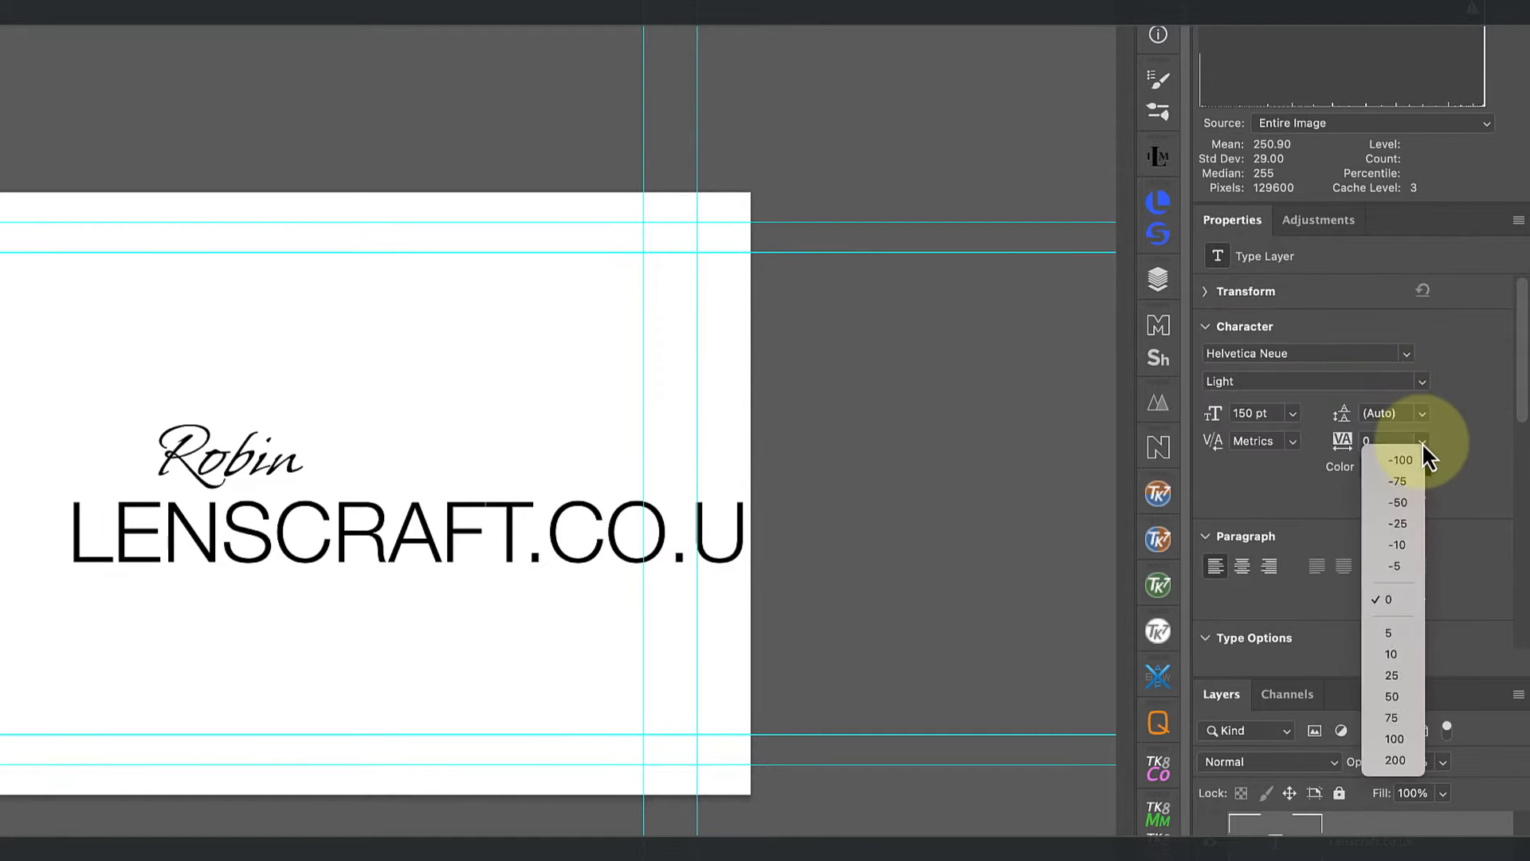
{"action": "left_click", "coordinate": [1396, 760]}
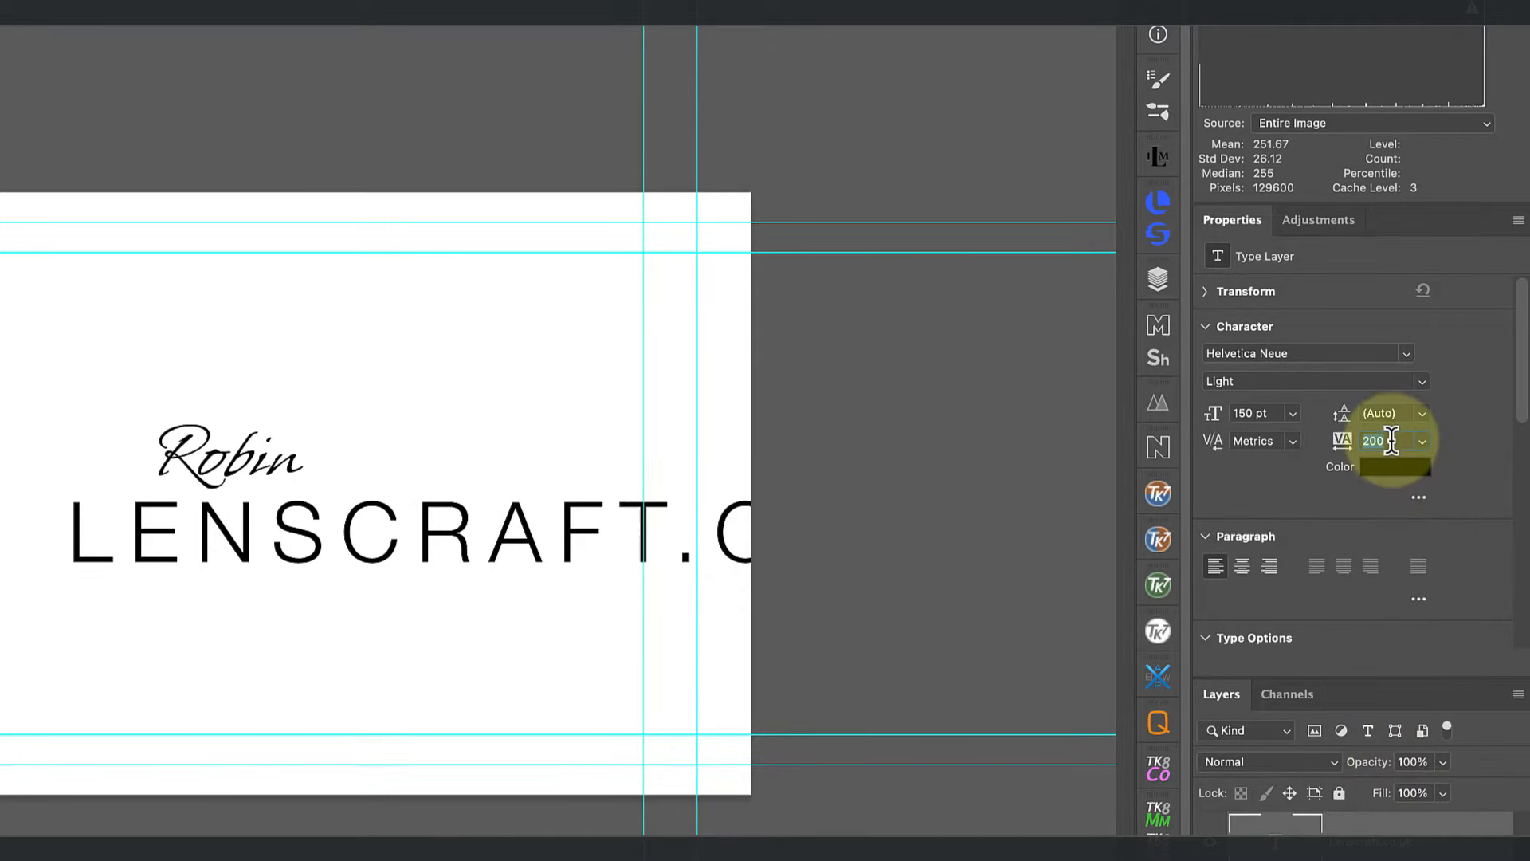
{"action": "type", "text": "500"}
{"action": "key", "text": "Return"}
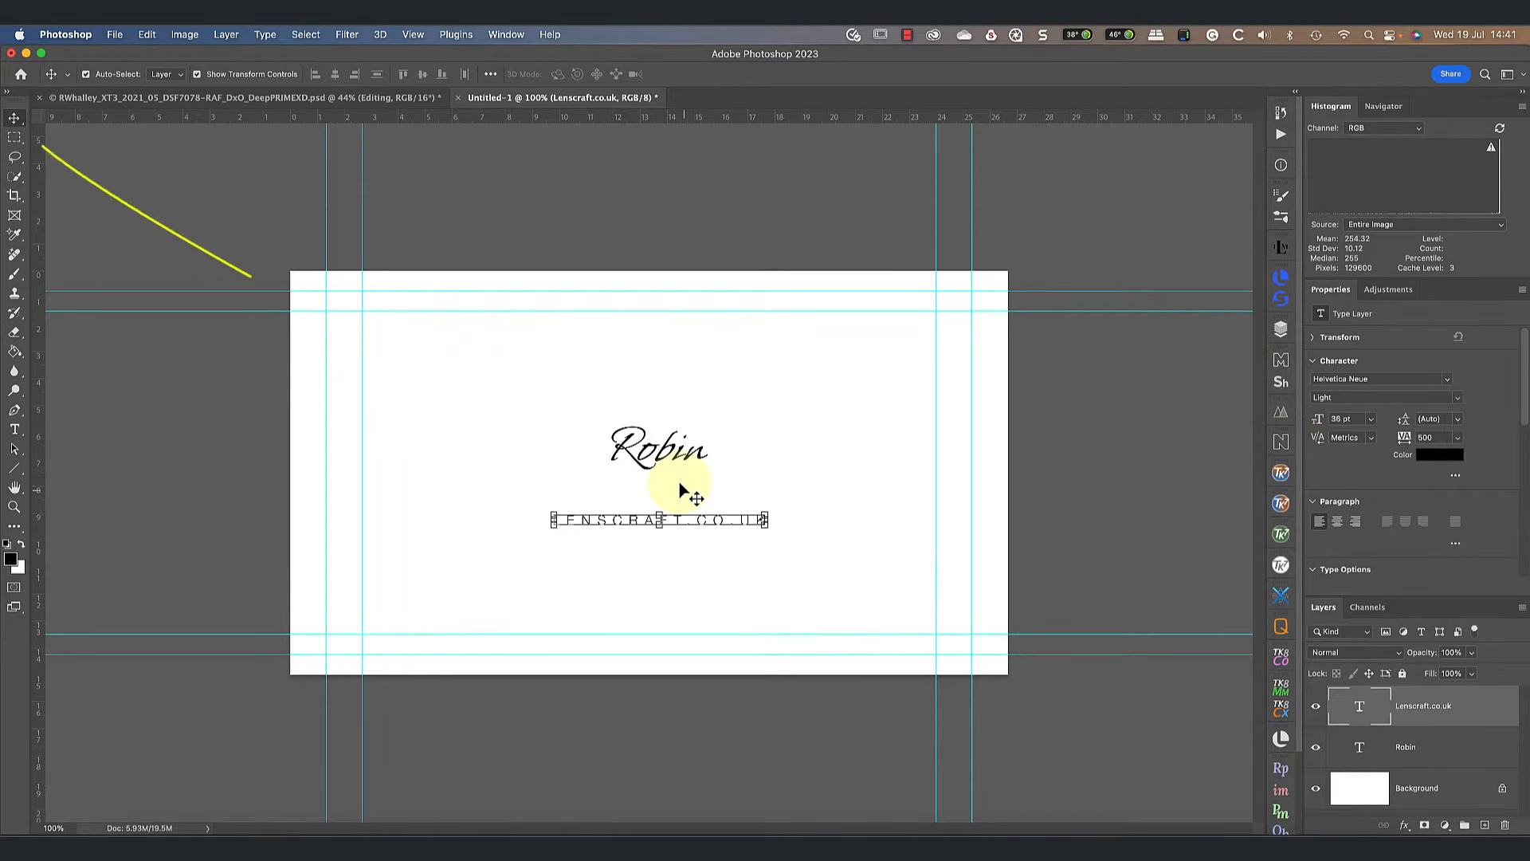
- Rotate the first-name text about 8.75° counter-clockwise and commit the transformation
{"action": "left_click", "coordinate": [665, 460]}
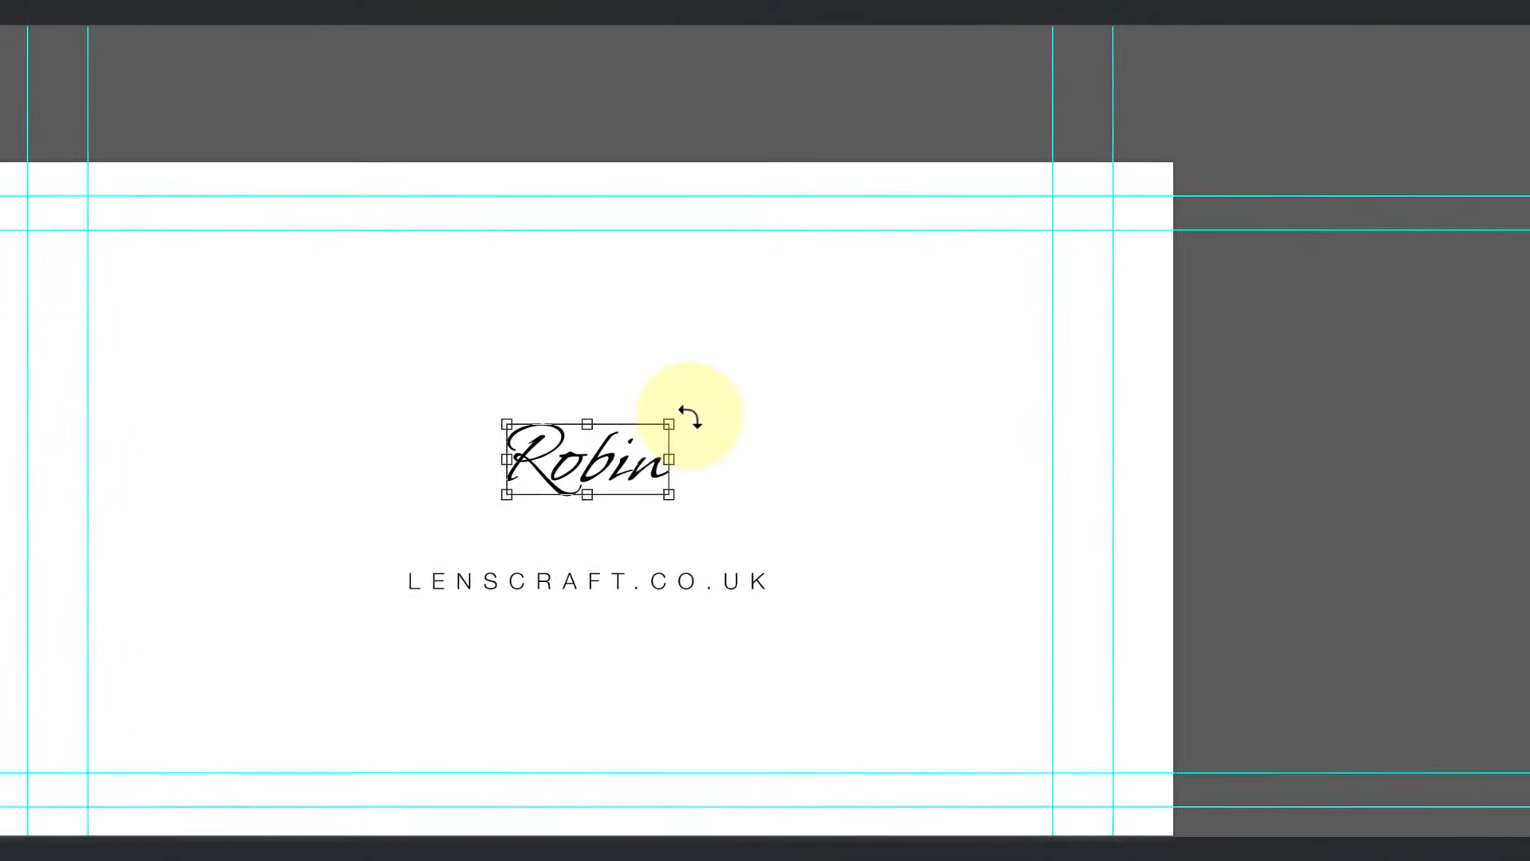
{"action": "left_click", "coordinate": [721, 421]}
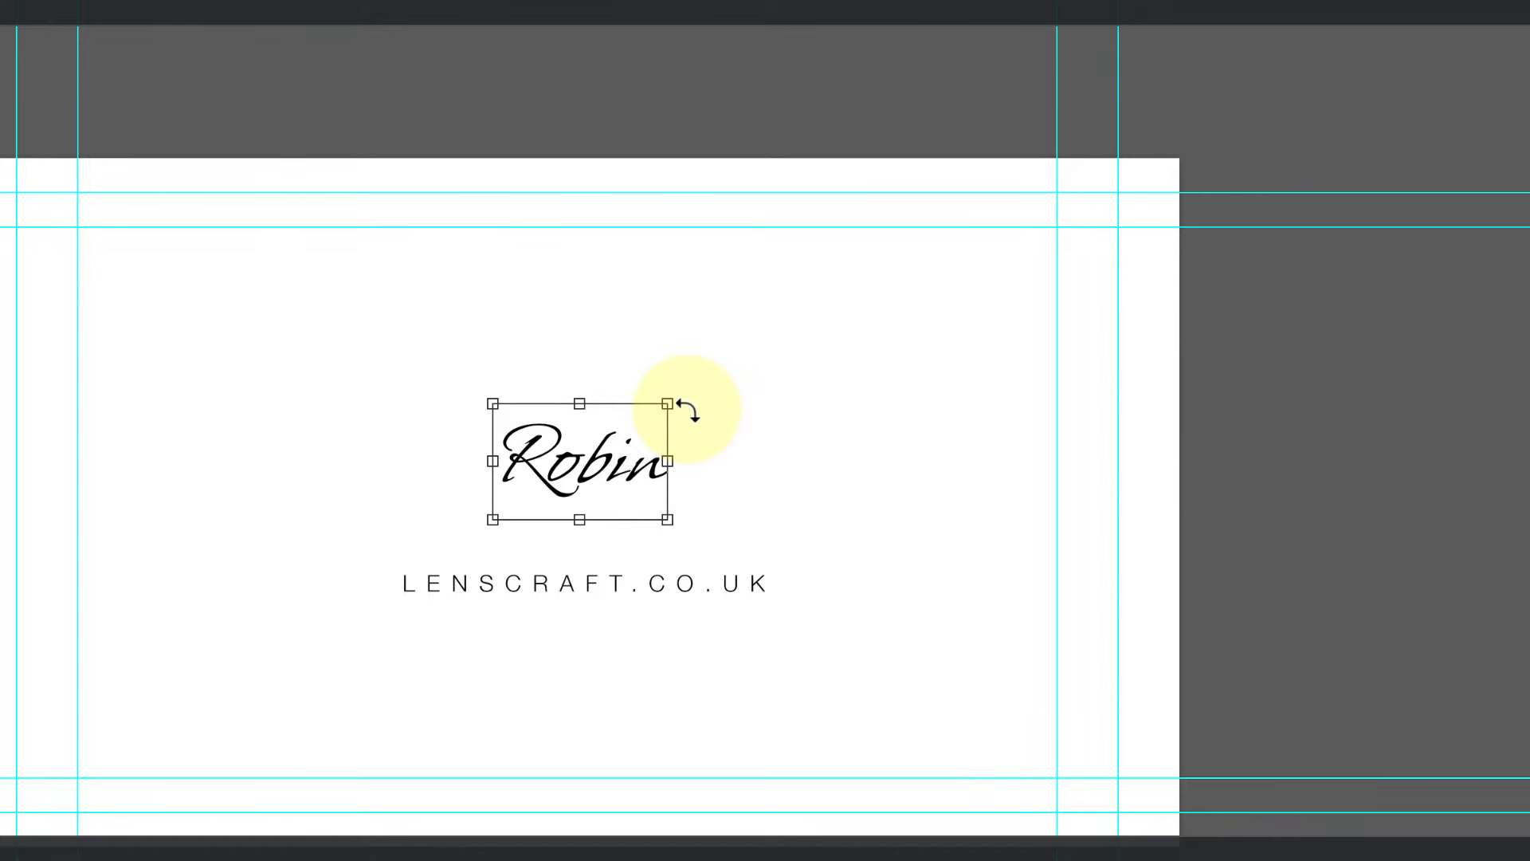
{"action": "left_click_drag", "start_coordinate": [687, 411], "coordinate": [683, 401]}
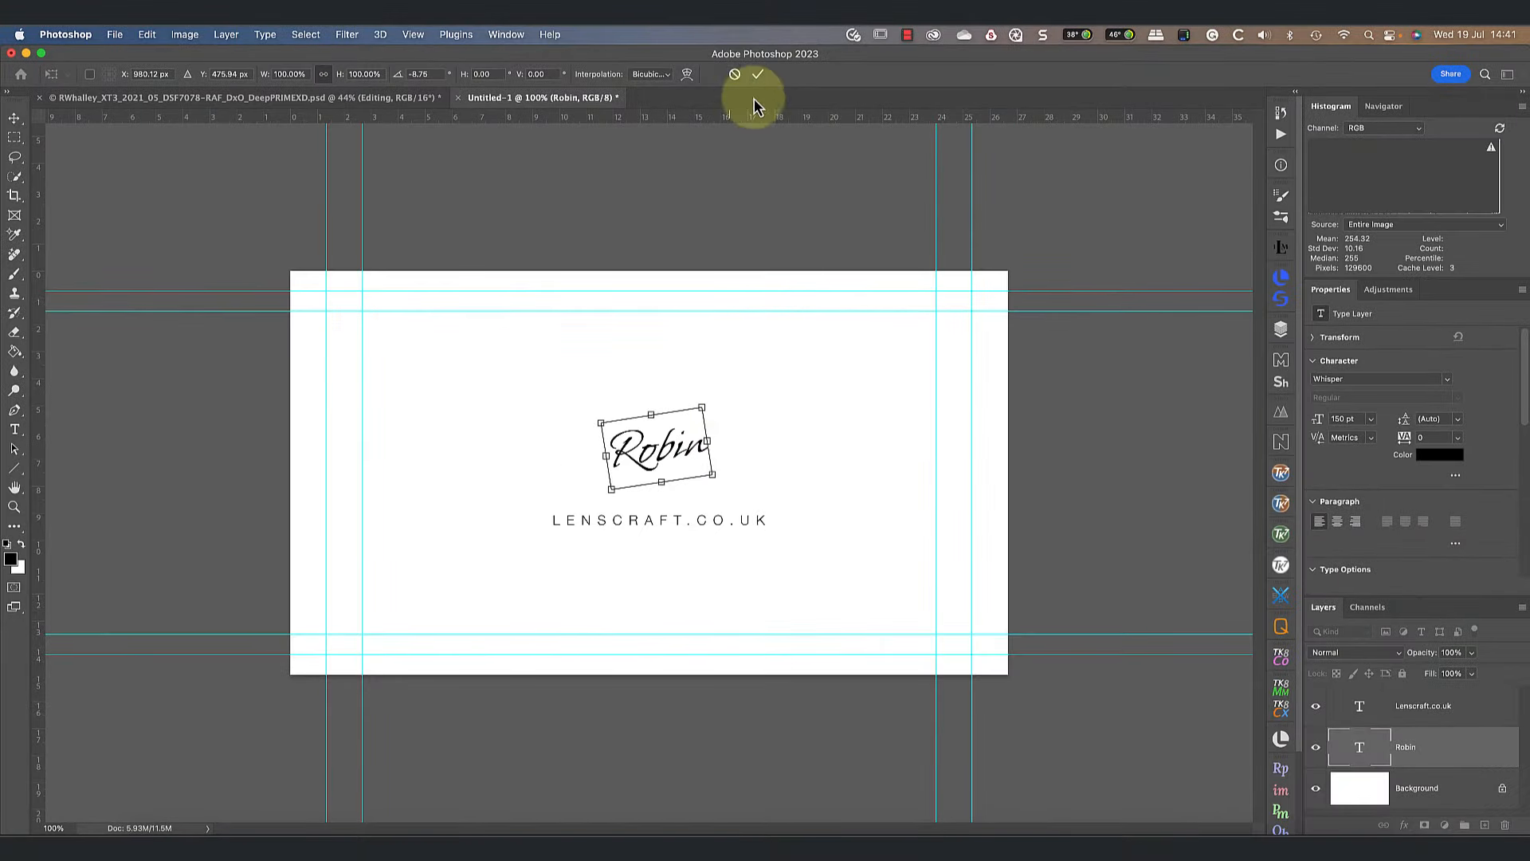
{"action": "left_click", "coordinate": [757, 47]}
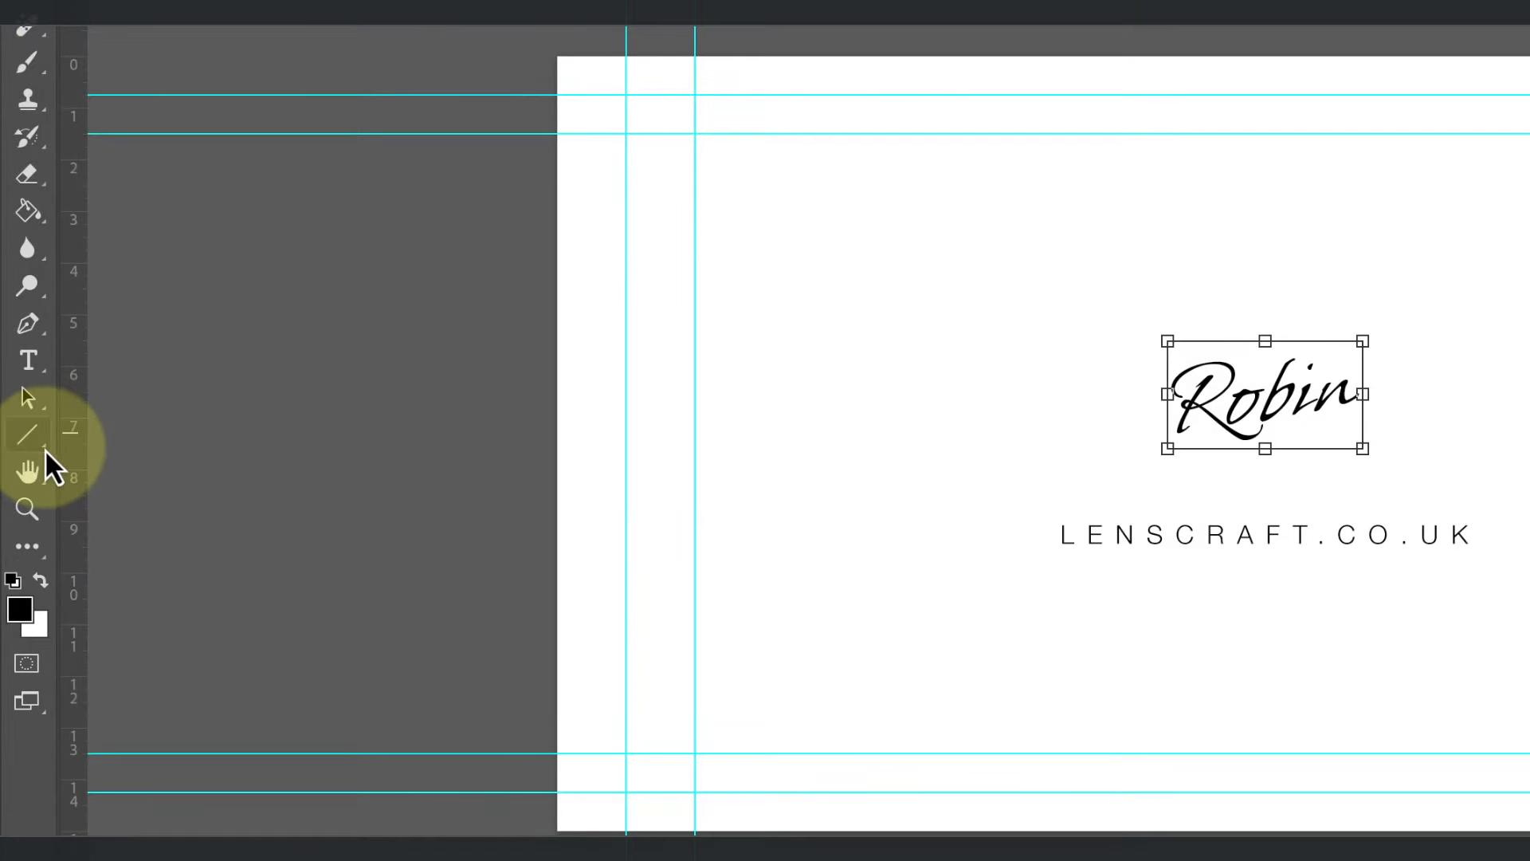
- Draw a horizontal black line with a 3 px weight, about 8.01 in long, between the first name and the web address
{"action": "left_click", "coordinate": [45, 447]}
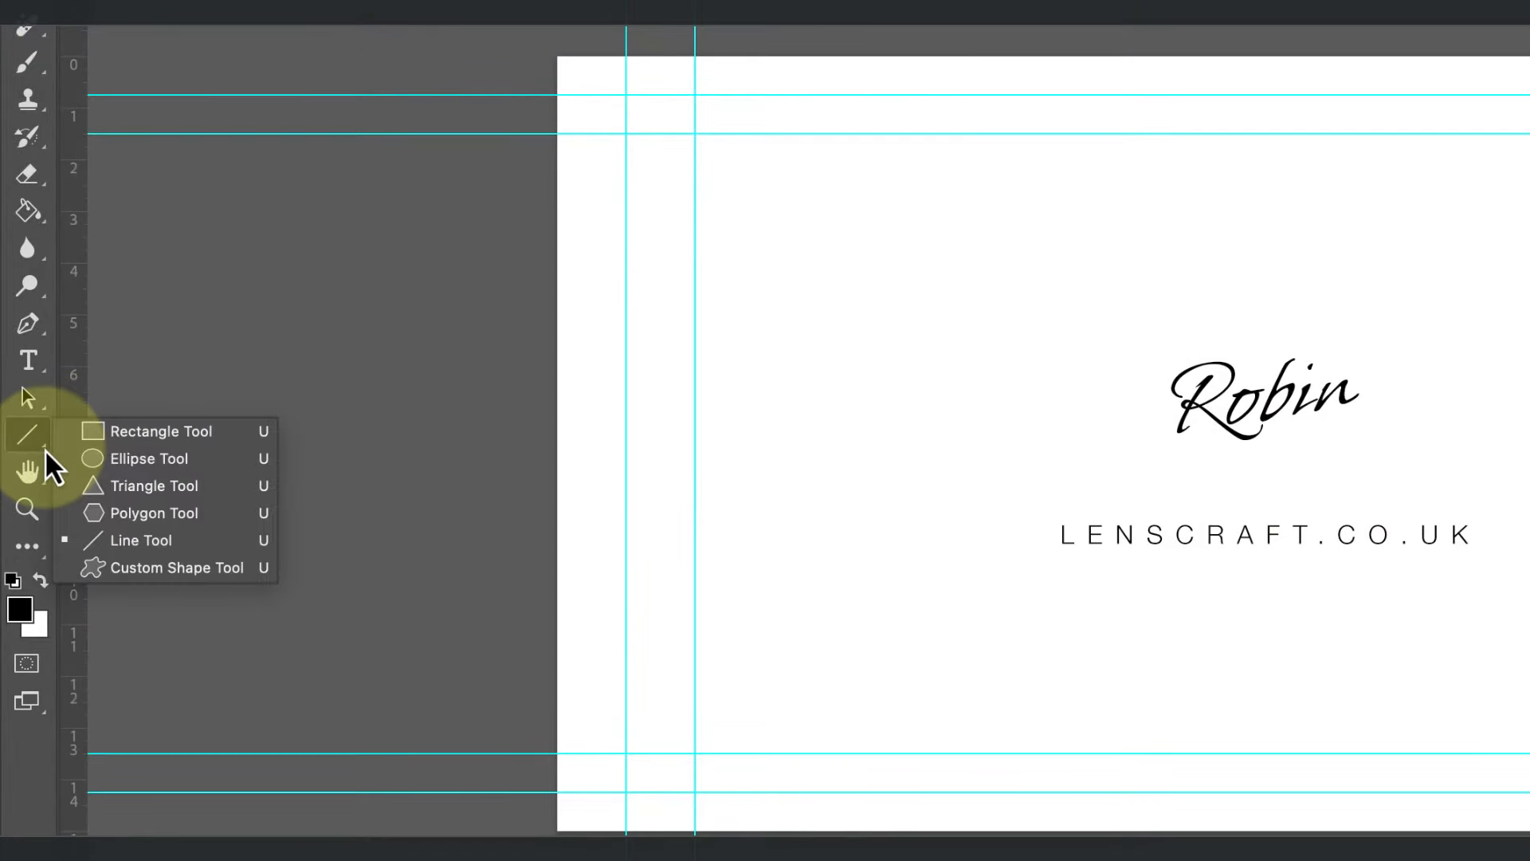
{"action": "left_click", "coordinate": [194, 542]}
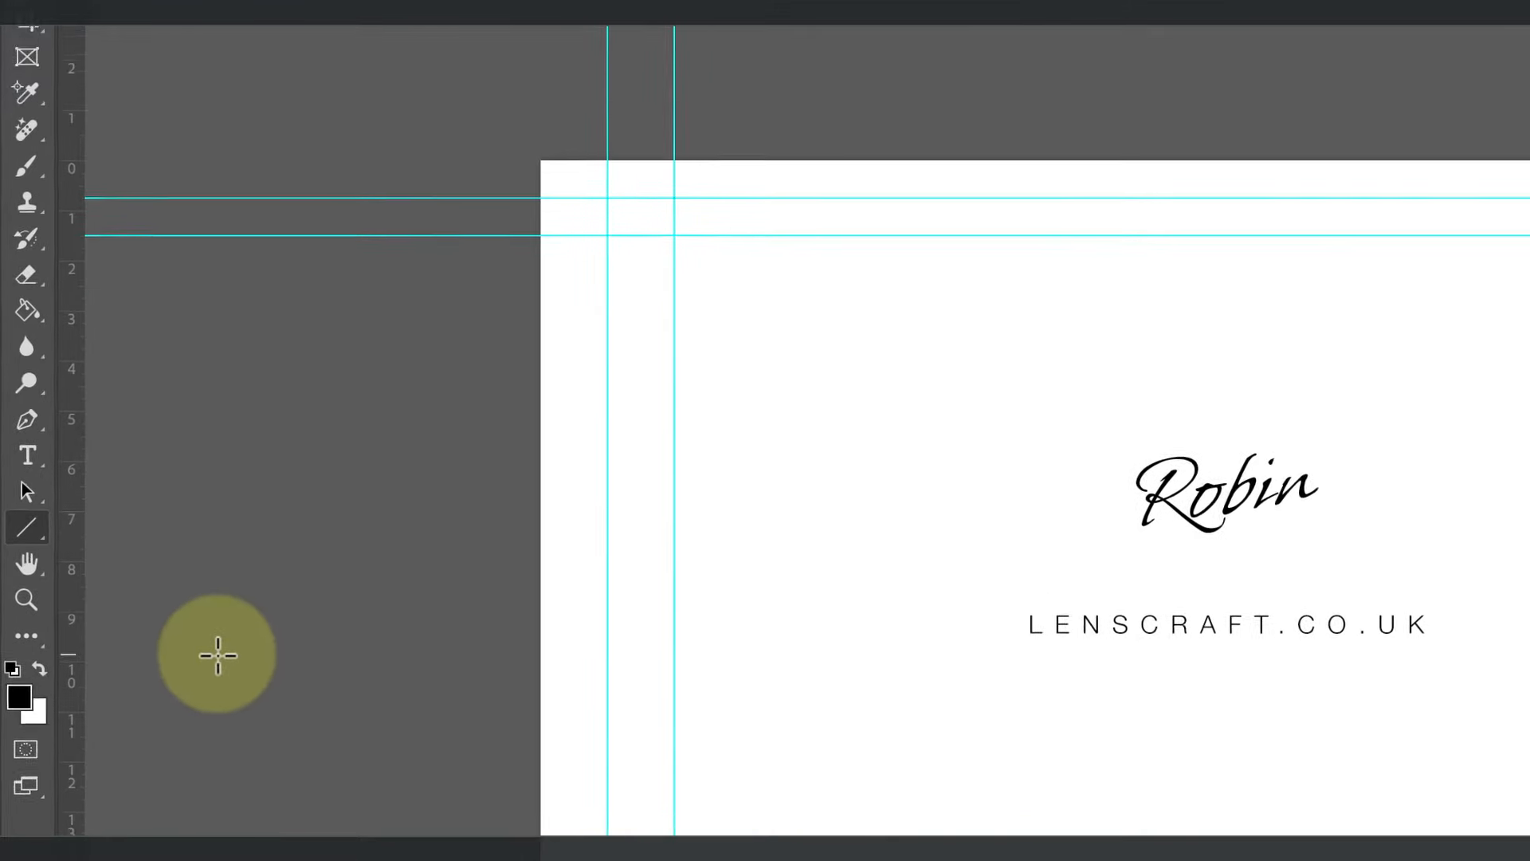
{"action": "left_click", "coordinate": [1009, 108]}
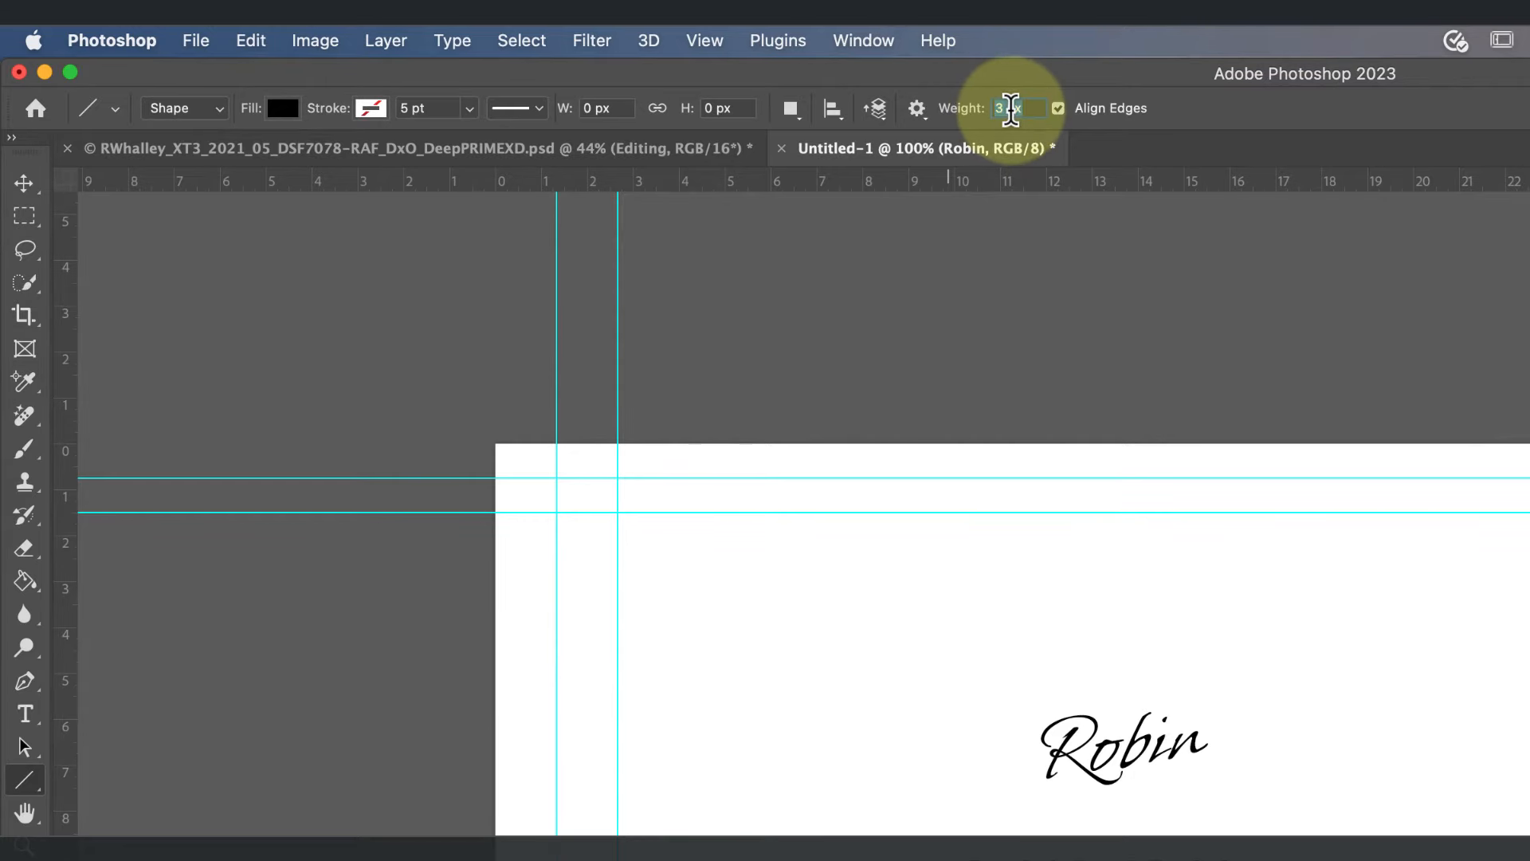
{"action": "type", "text": "3px"}
{"action": "key", "text": "Return"}
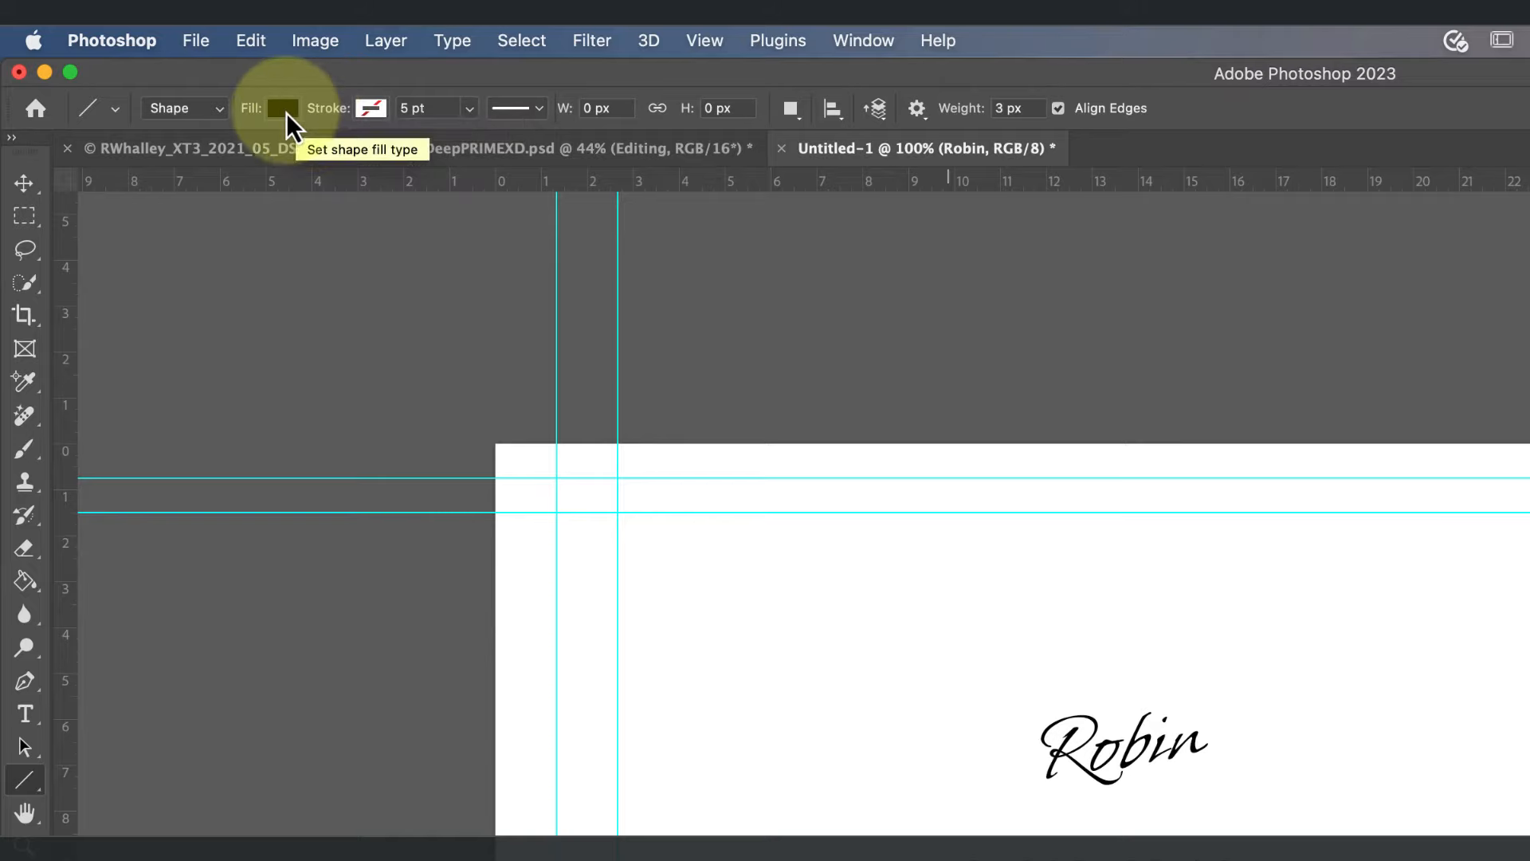
{"action": "left_click", "coordinate": [285, 113]}
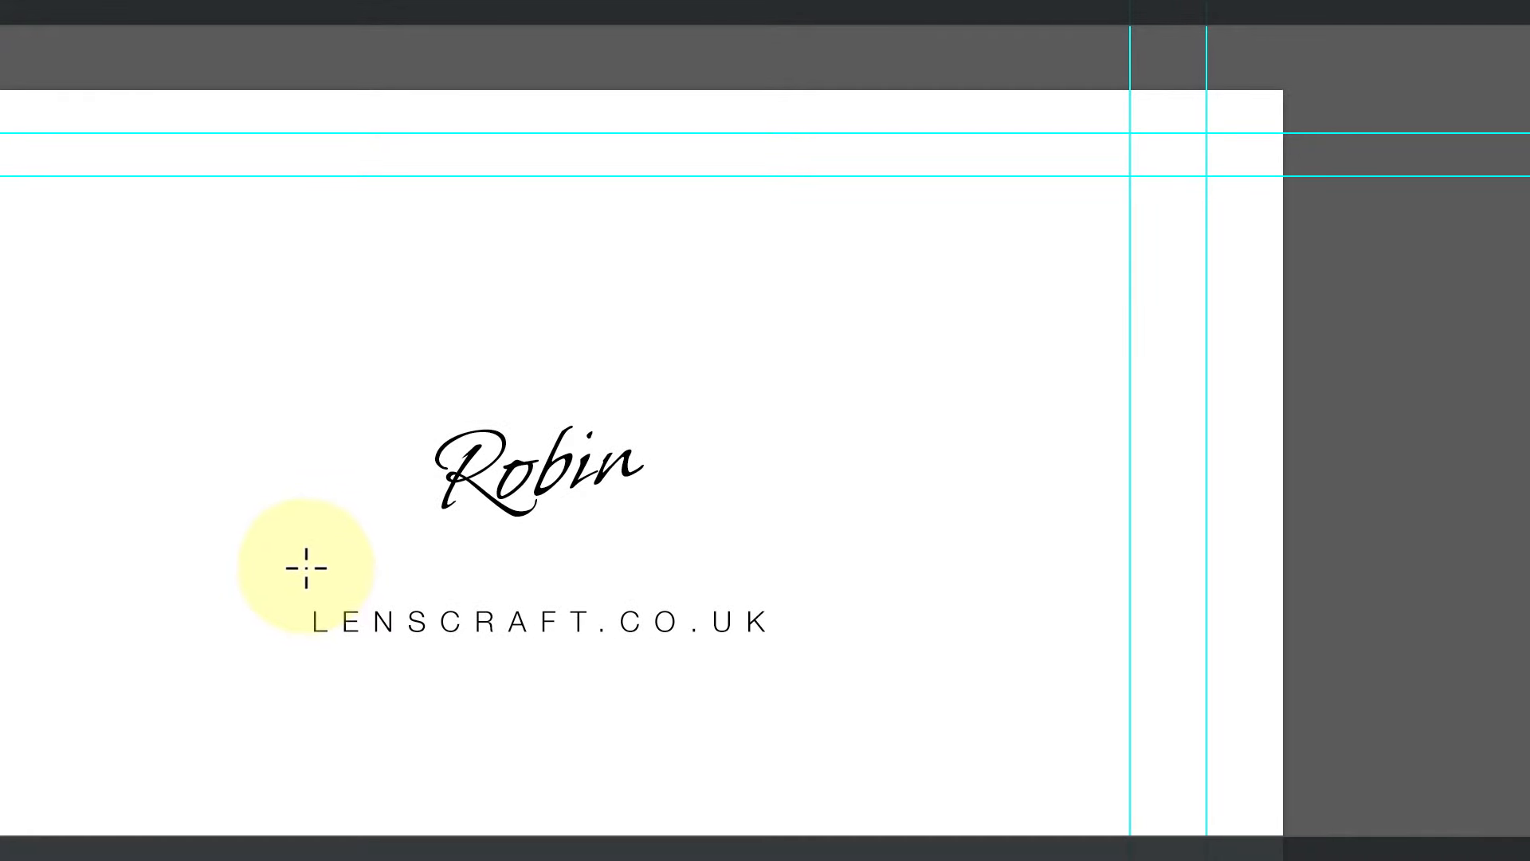
{"action": "mouse_move", "coordinate": [305, 567]}
{"action": "left_mouse_down"}
{"action": "mouse_move", "coordinate": [691, 587]}
{"action": "mouse_move", "coordinate": [765, 566]}
{"action": "left_mouse_up"}
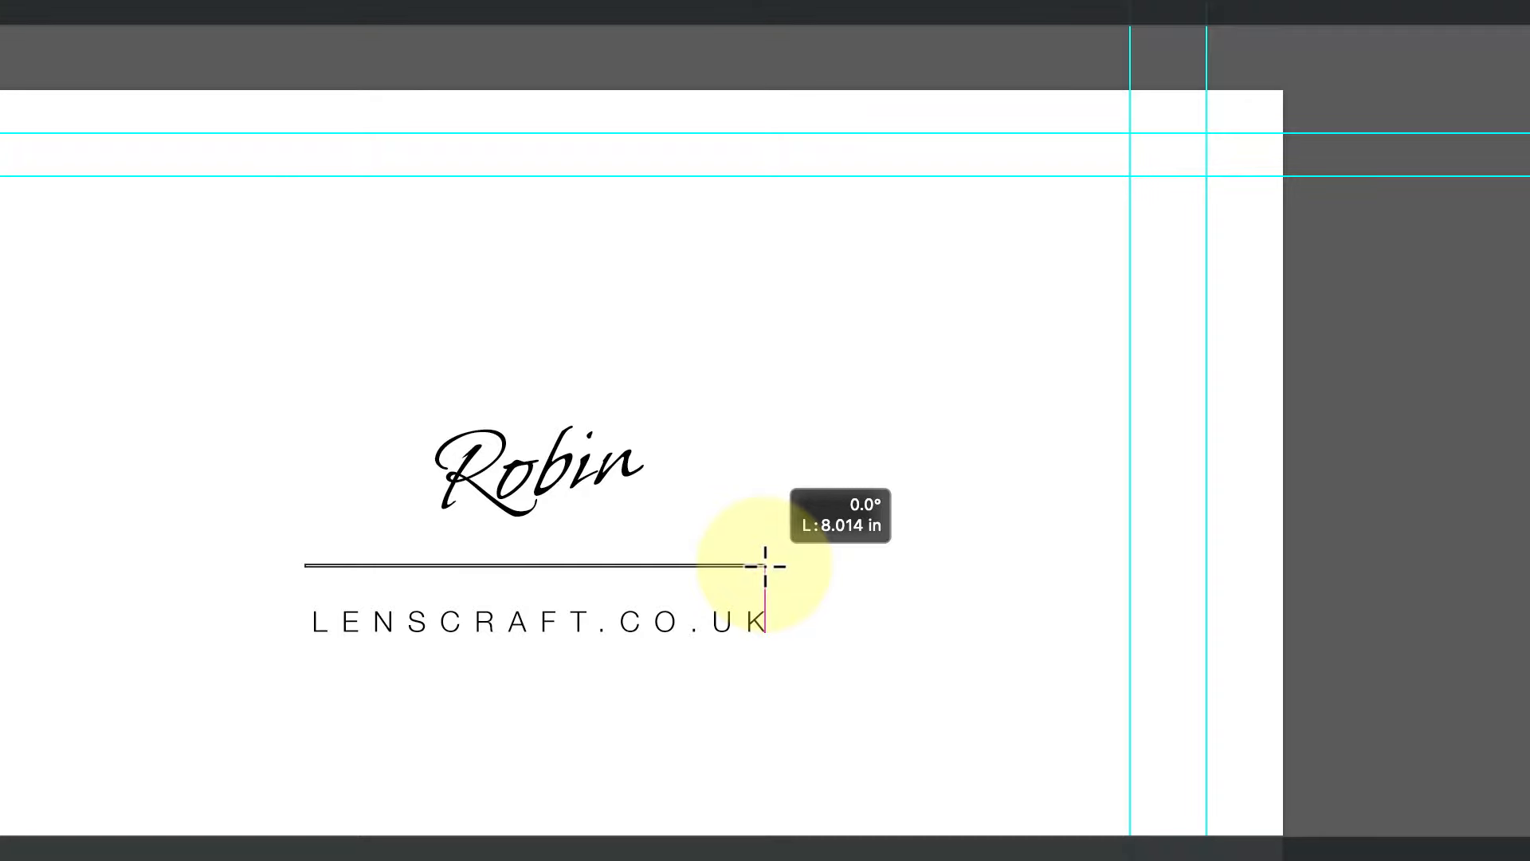
{"action": "left_click_drag", "start_coordinate": [765, 566], "coordinate": [765, 566]}
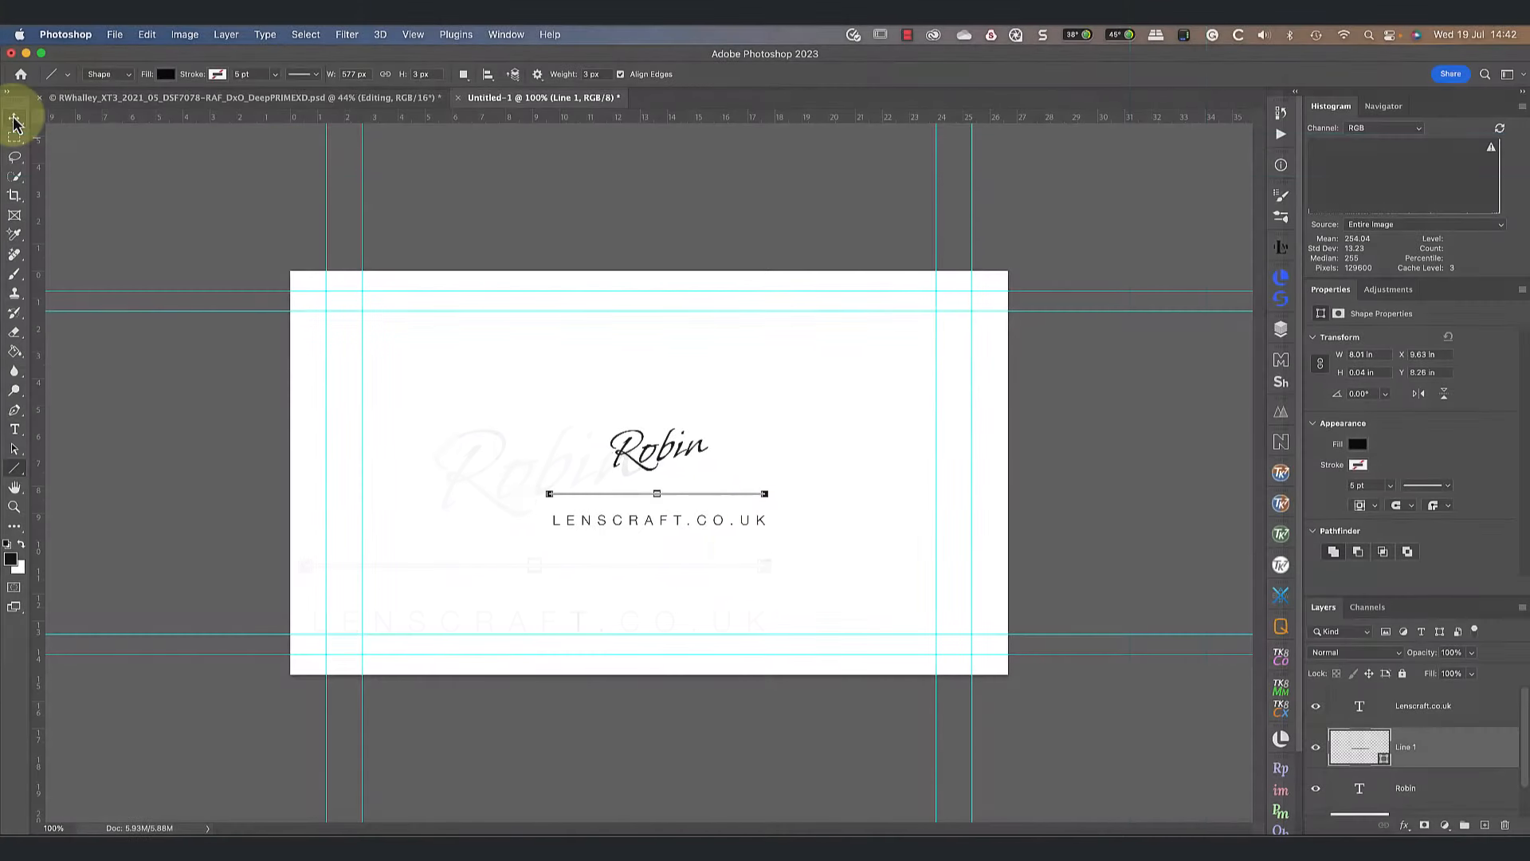
- Move the line and the first name closer to the web address, centring them over it, and deselect everything
{"action": "left_click", "coordinate": [14, 118]}
{"action": "left_click_drag", "start_coordinate": [645, 495], "coordinate": [734, 467]}
{"action": "left_click", "coordinate": [650, 467]}
{"action": "key", "text": "super+t"}
{"action": "left_click_drag", "start_coordinate": [689, 471], "coordinate": [679, 471]}
{"action": "left_click", "coordinate": [760, 73]}
{"action": "left_click", "coordinate": [886, 460]}
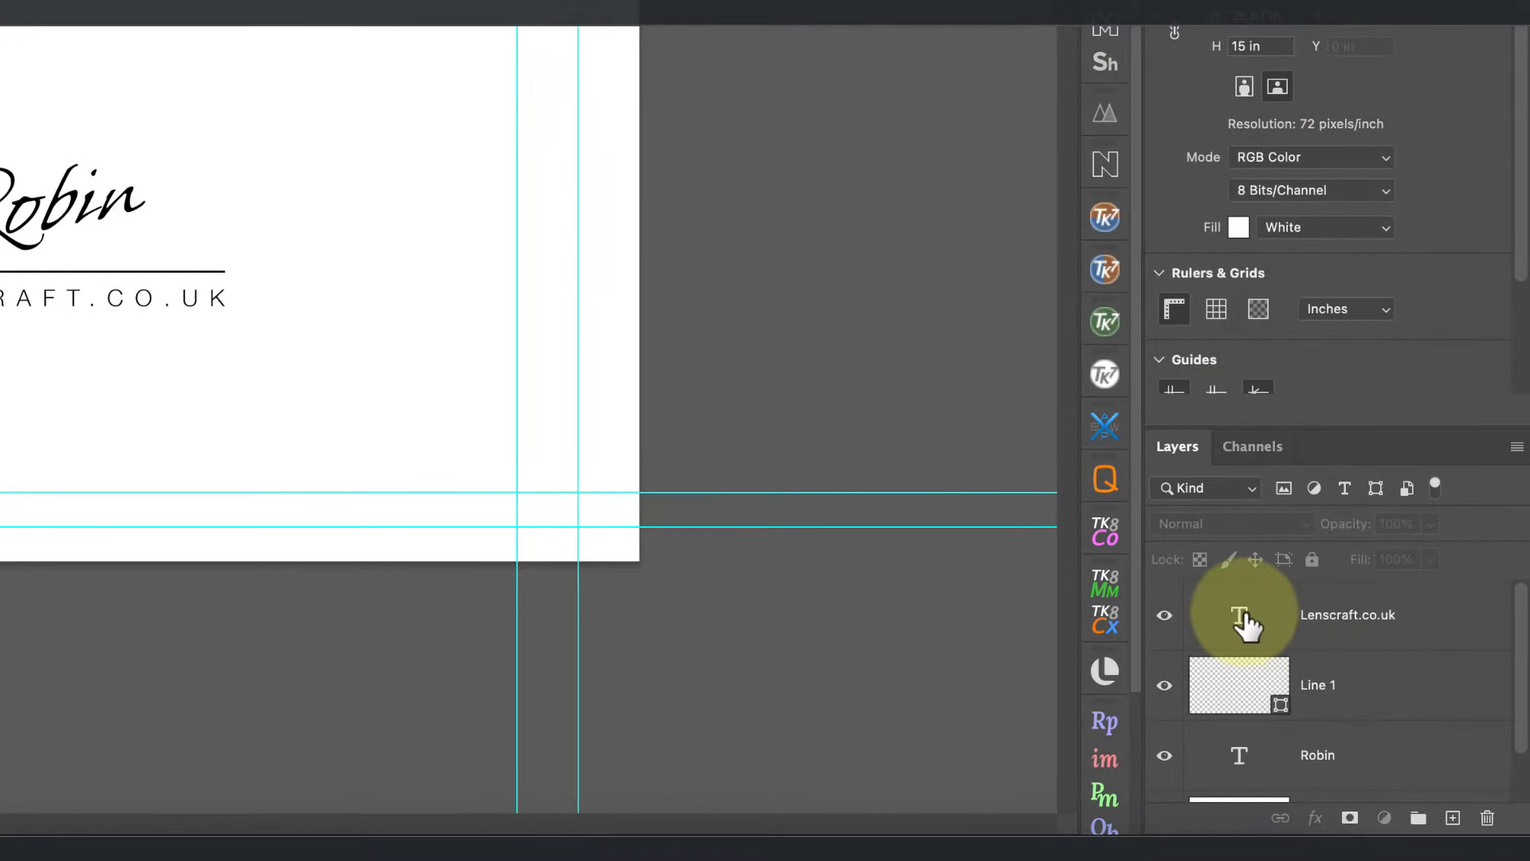
- Link the first-name text, separator line and web address layers together
{"action": "left_click", "coordinate": [1273, 638]}
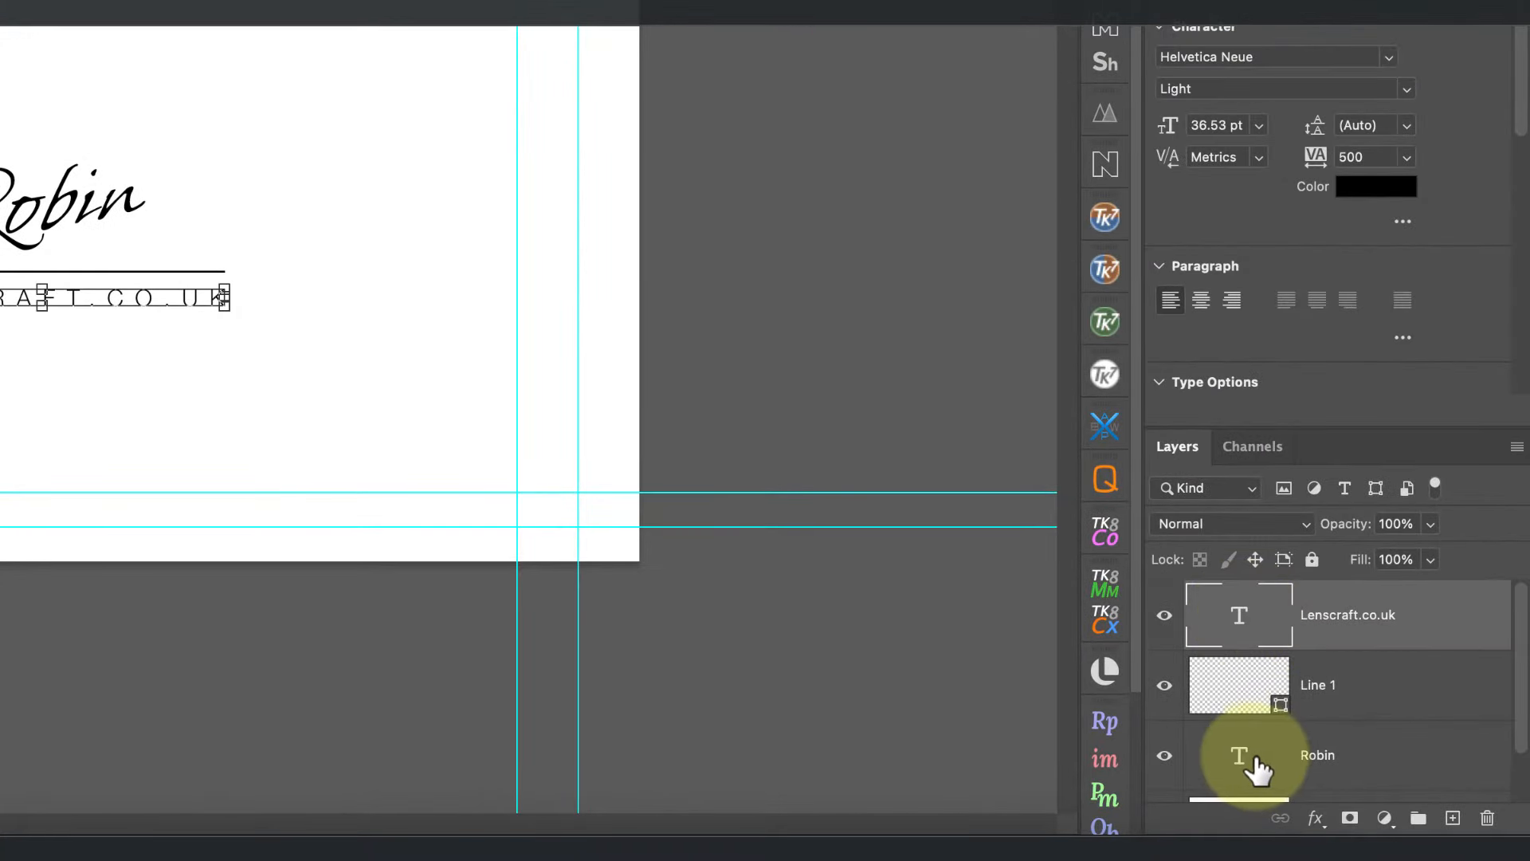
{"action": "left_click", "coordinate": [1253, 768], "text": "shift"}
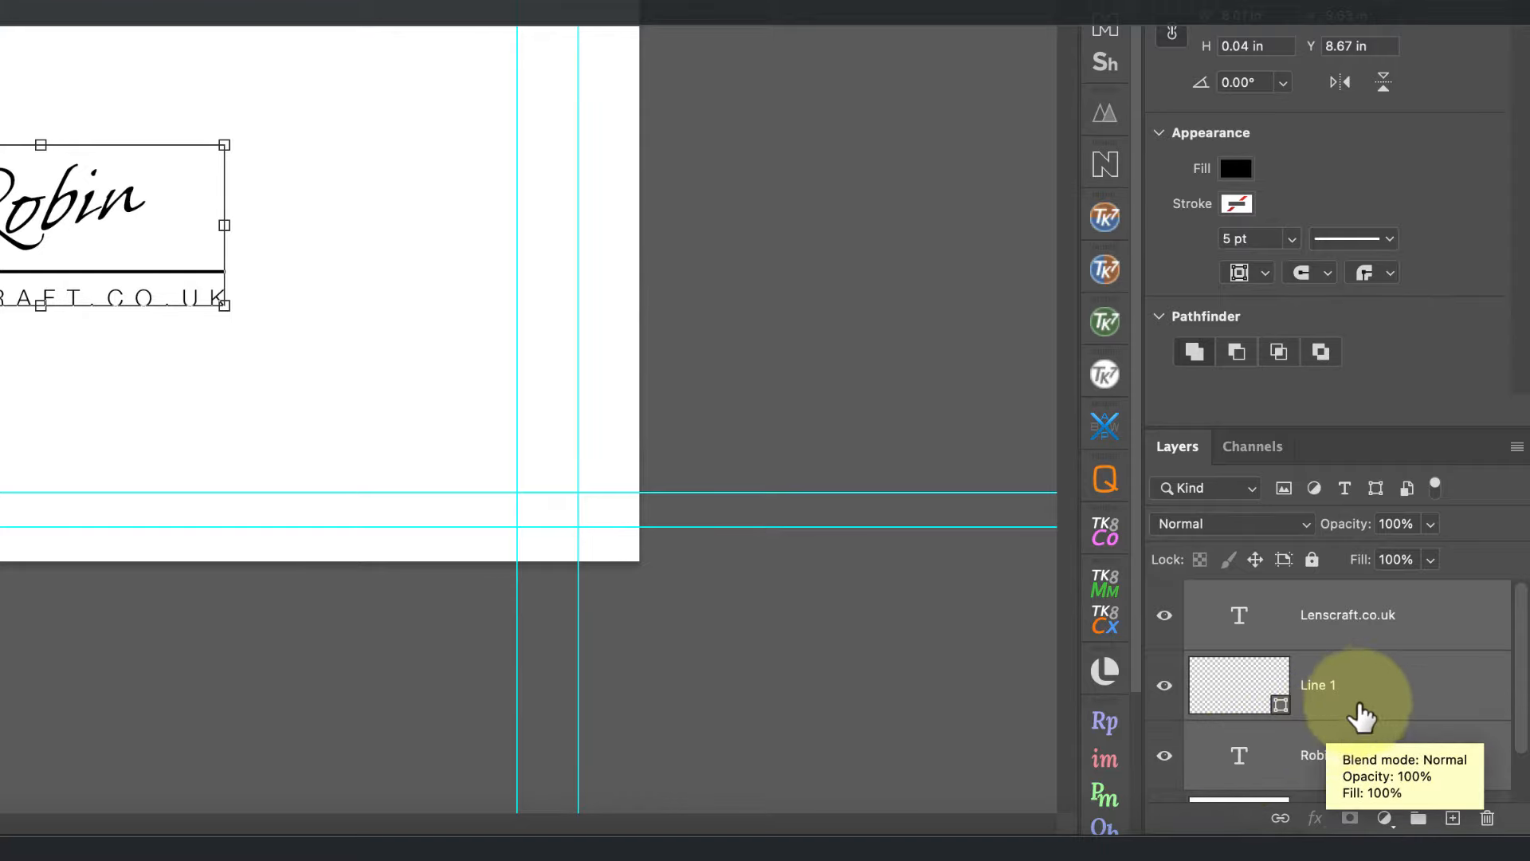
{"action": "right_click", "coordinate": [1363, 628]}
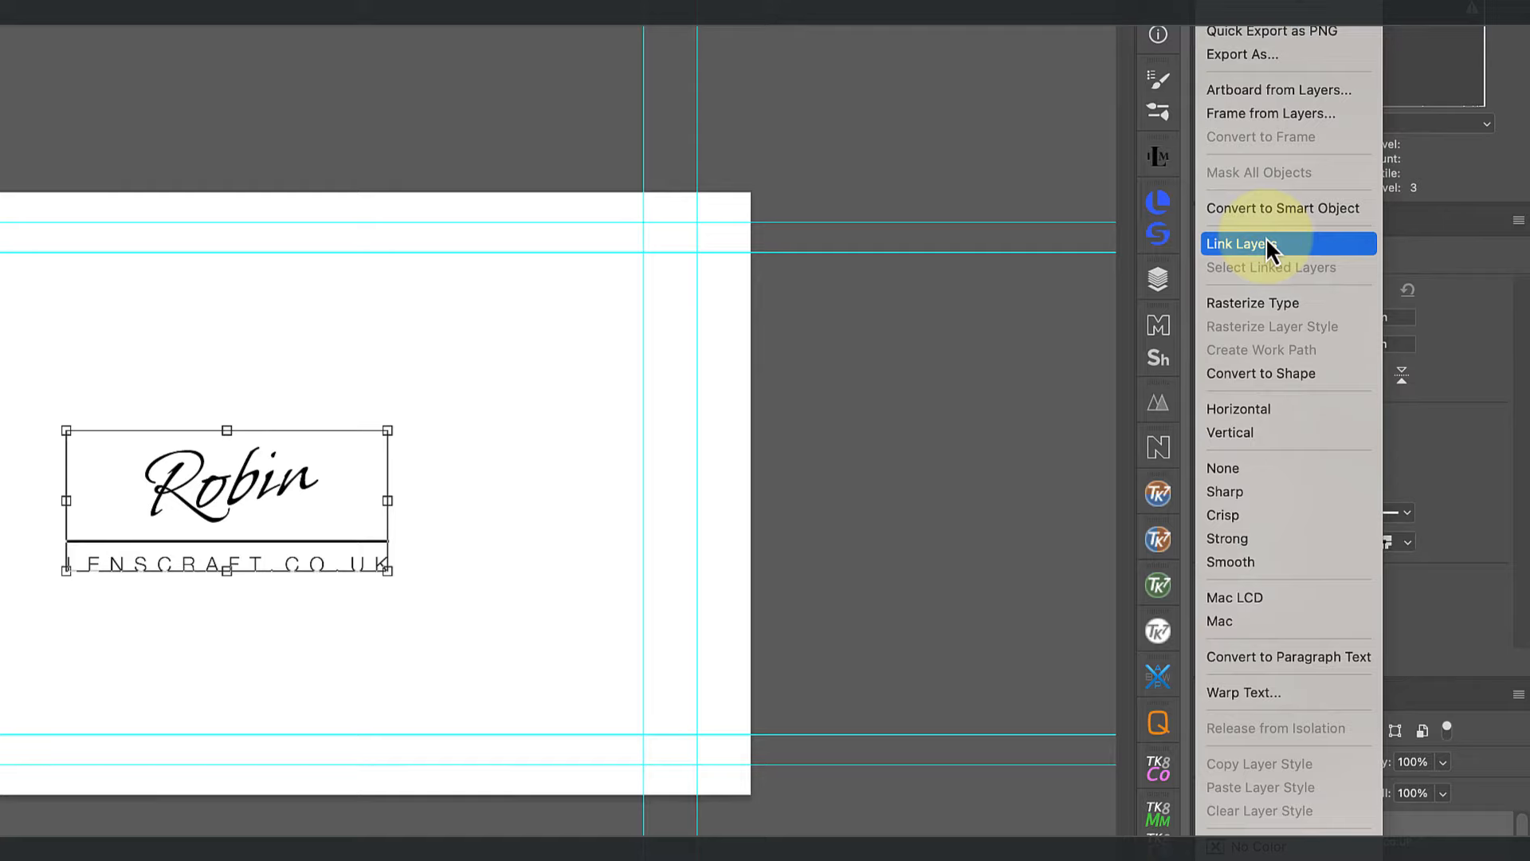
{"action": "left_click", "coordinate": [1266, 243]}
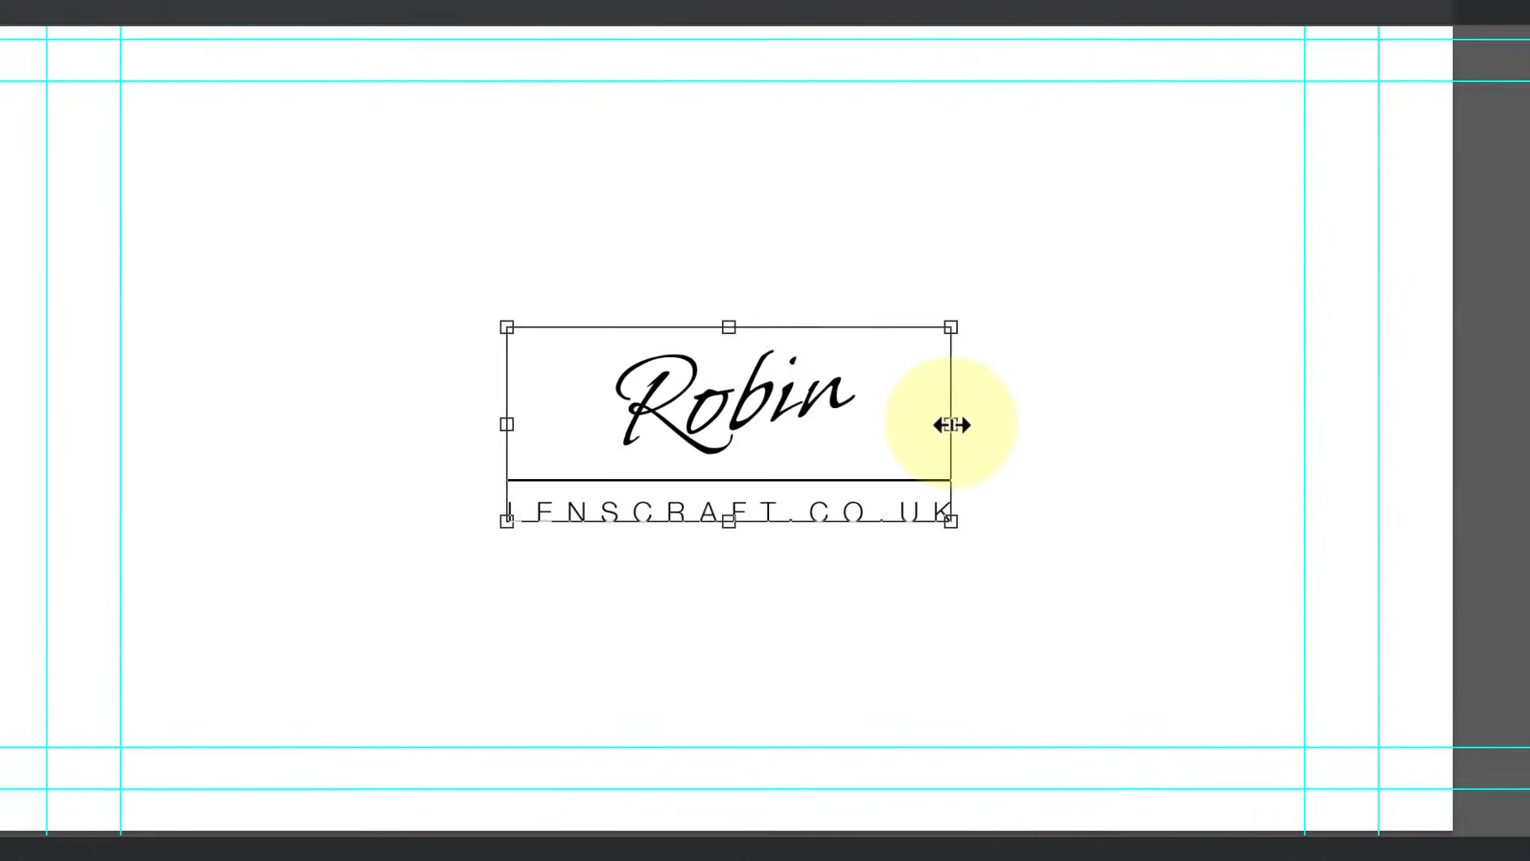
- Scale the linked watermark up to about 176%, centre it on the white canvas, commit the transformation and deselect the layers
{"action": "left_click_drag", "start_coordinate": [388, 301], "coordinate": [434, 305]}
{"action": "left_click_drag", "start_coordinate": [1199, 446], "coordinate": [1355, 451]}
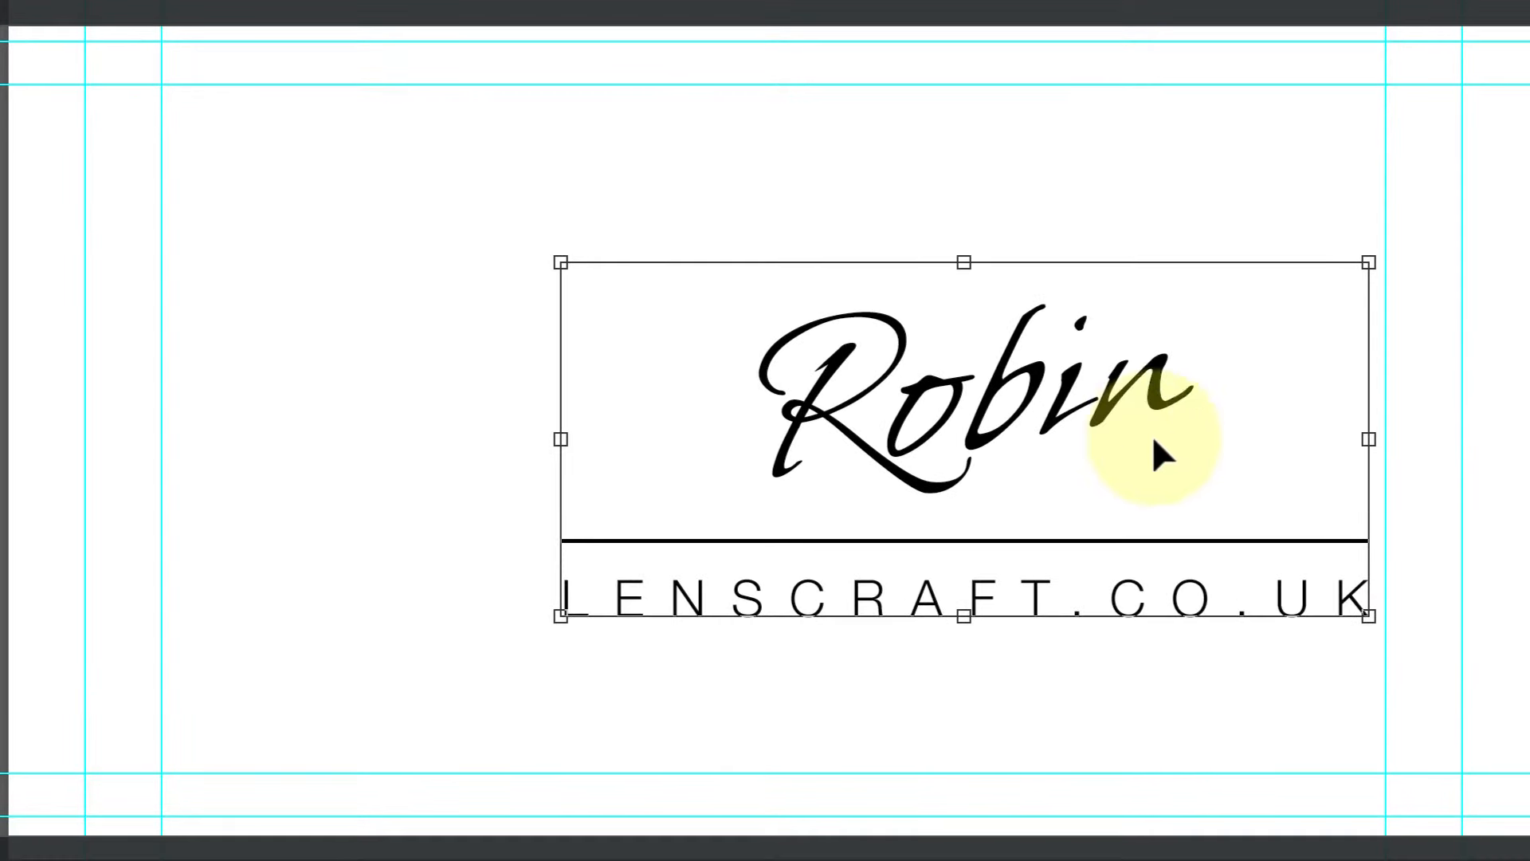
{"action": "left_click_drag", "start_coordinate": [1067, 412], "coordinate": [827, 429]}
{"action": "scroll", "coordinate": [872, 438], "scroll_direction": "down", "scroll_amount": 2}
{"action": "left_click", "coordinate": [757, 75]}
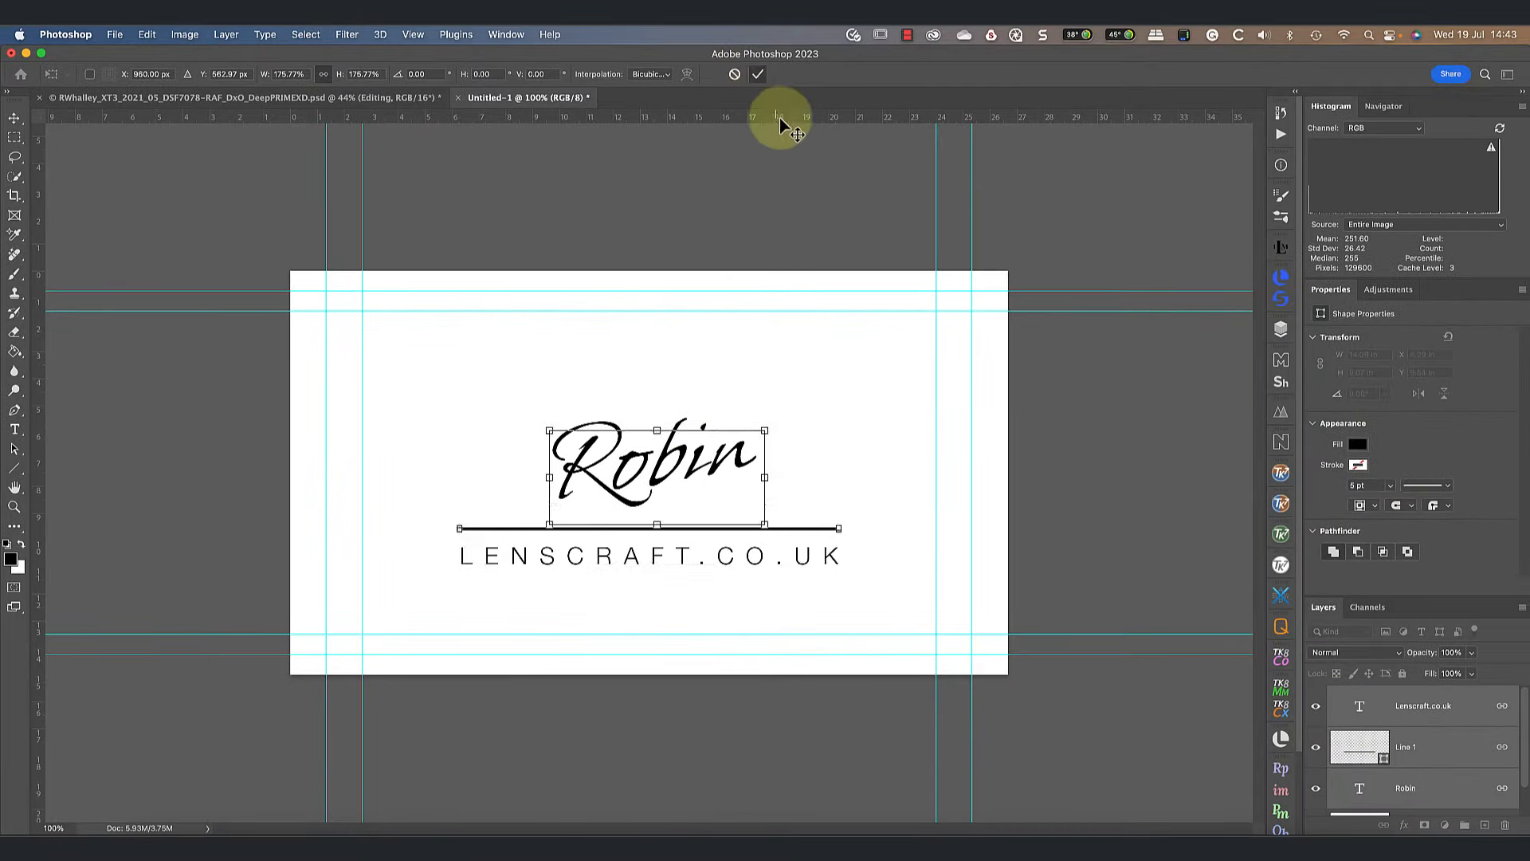
{"action": "left_click", "coordinate": [941, 477]}
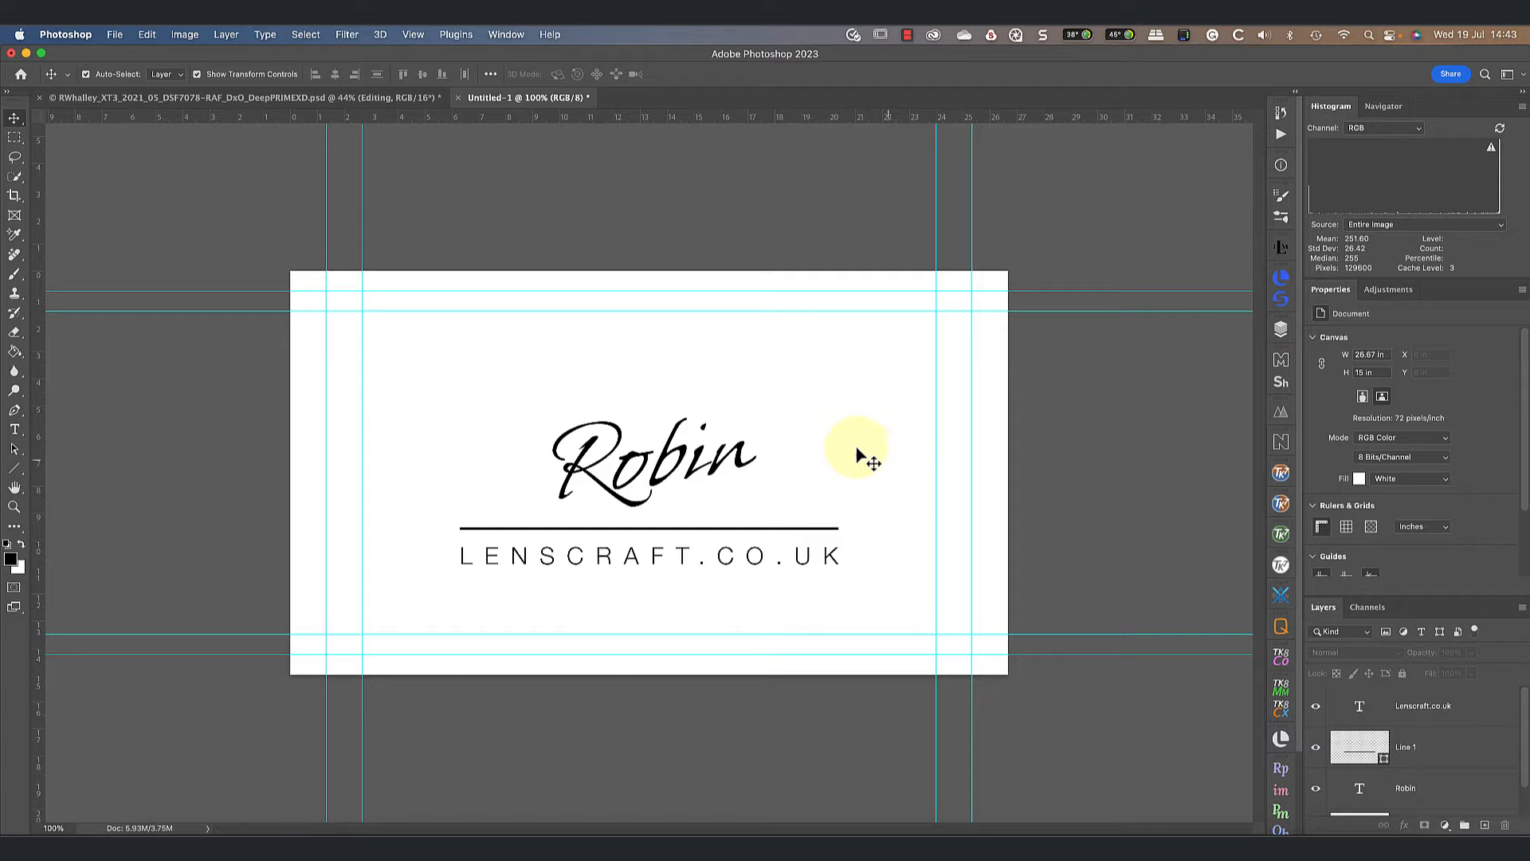
- Draw a rectangular marquee selection around the whole watermark and adjust its position so the artwork sits evenly inside
{"action": "left_click", "coordinate": [25, 144]}
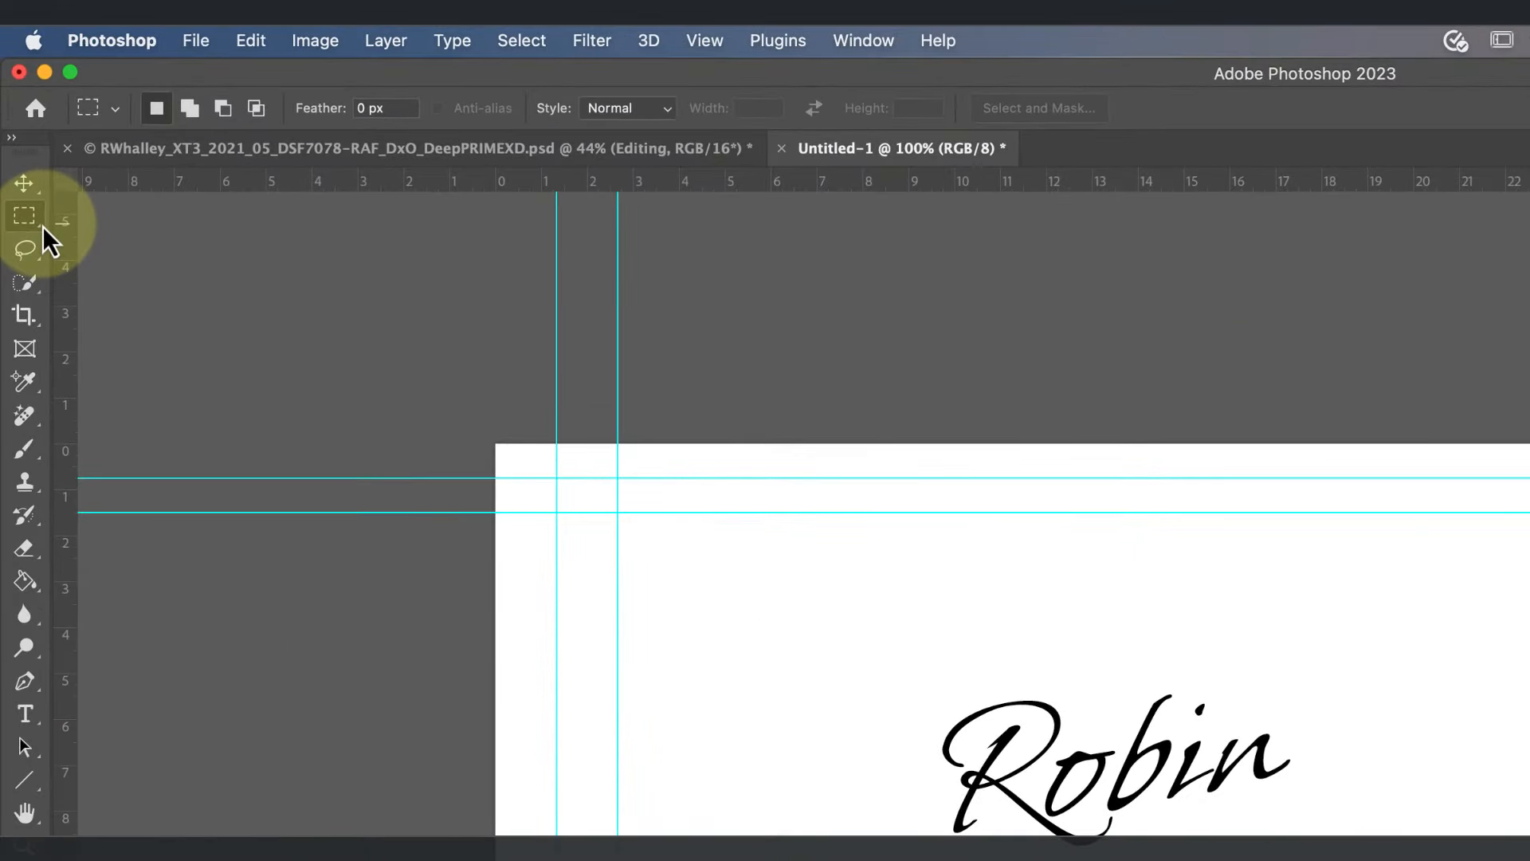
{"action": "left_click", "coordinate": [43, 227]}
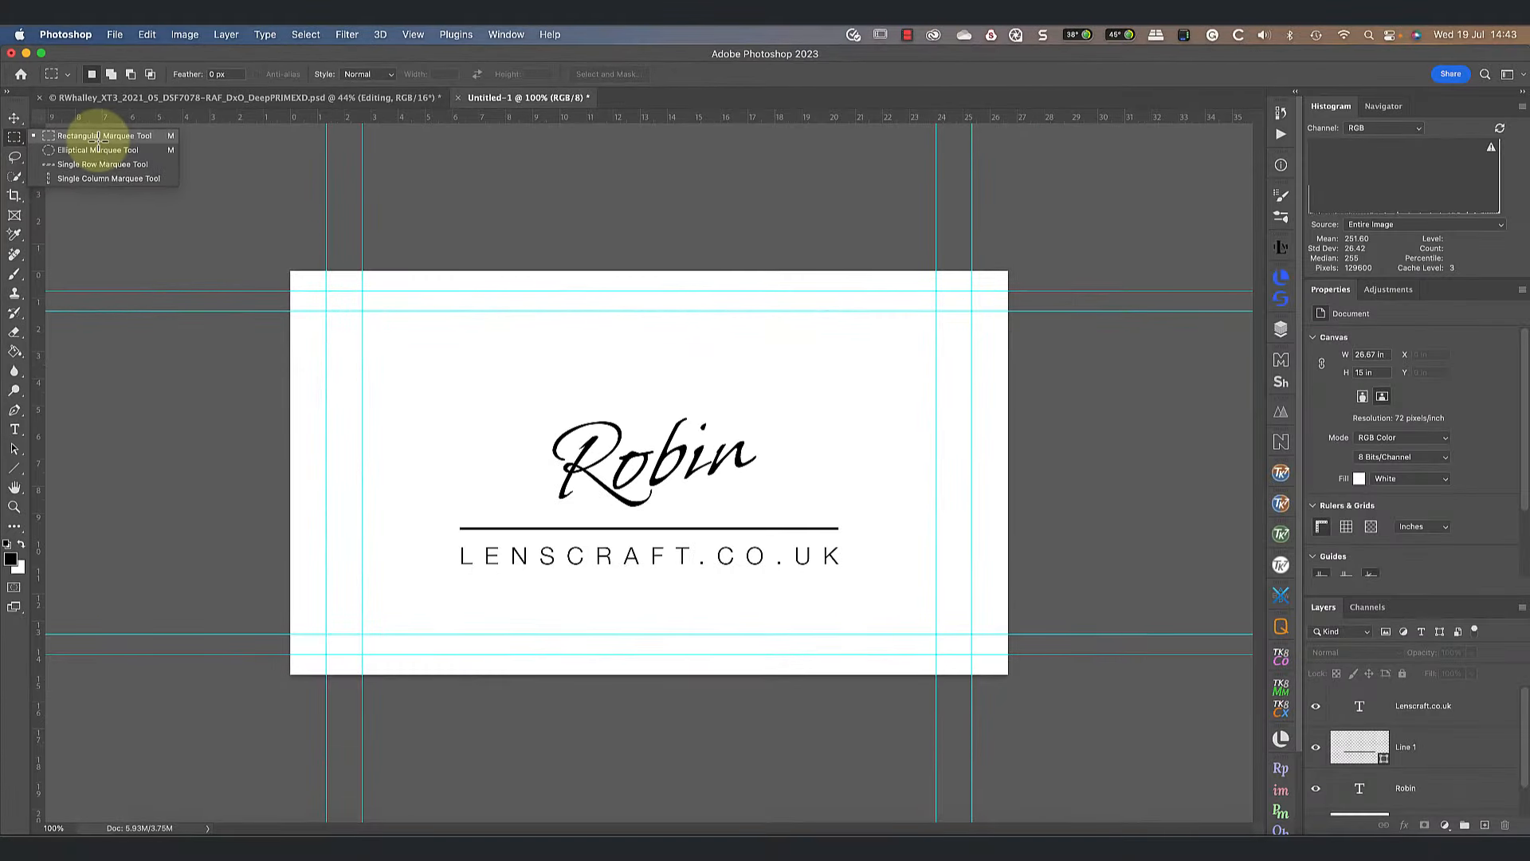
{"action": "left_click", "coordinate": [98, 137]}
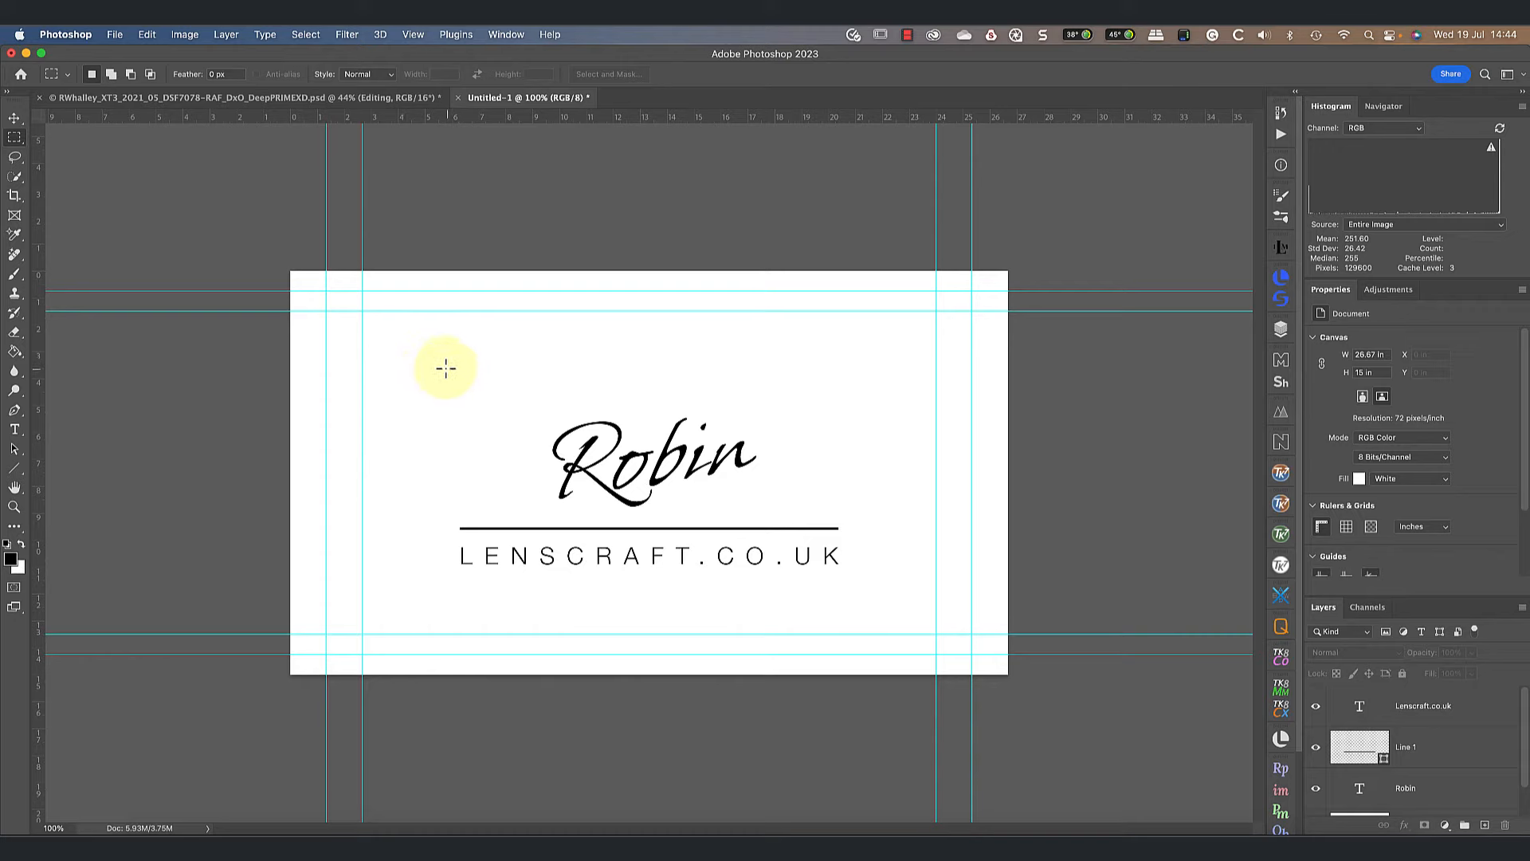
{"action": "left_click_drag", "start_coordinate": [423, 356], "coordinate": [852, 588]}
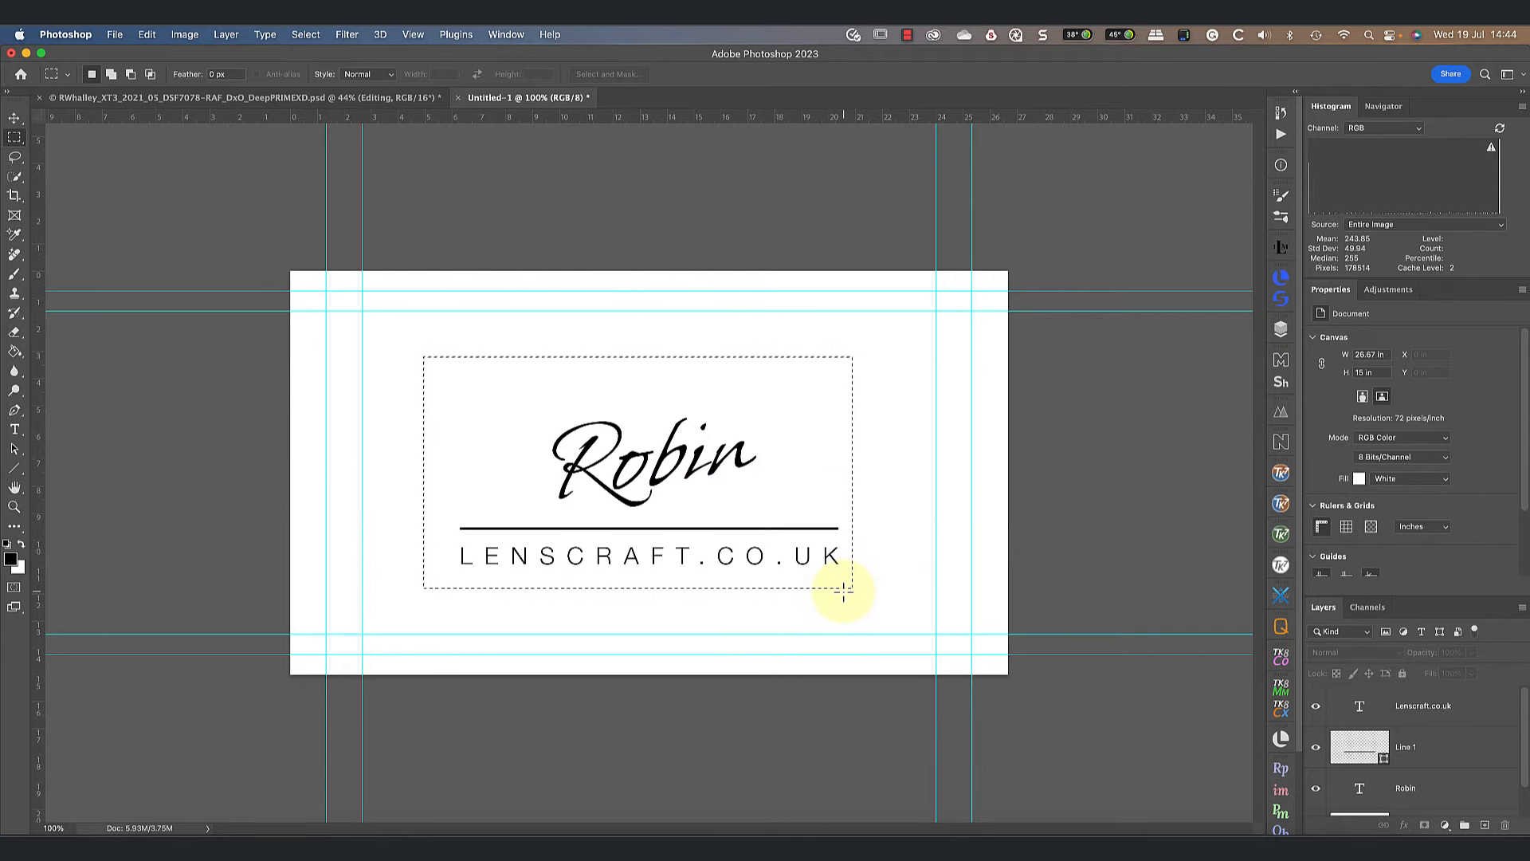
{"action": "left_click_drag", "start_coordinate": [789, 588], "coordinate": [802, 609]}
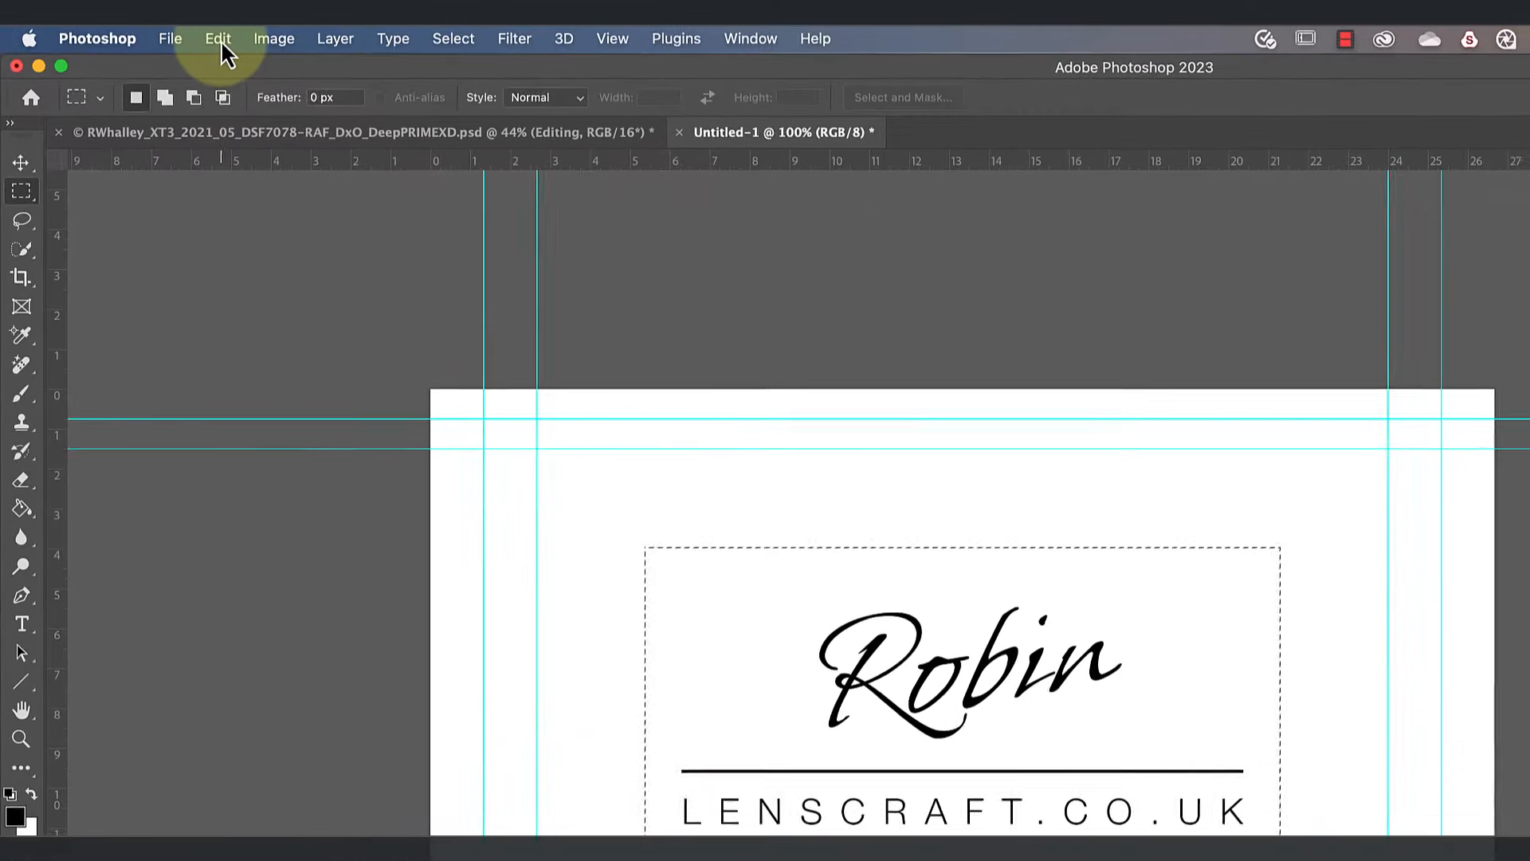
- Define the selected watermark as a brush preset named with the first name followed by "Watermark"
{"action": "left_click", "coordinate": [221, 42]}
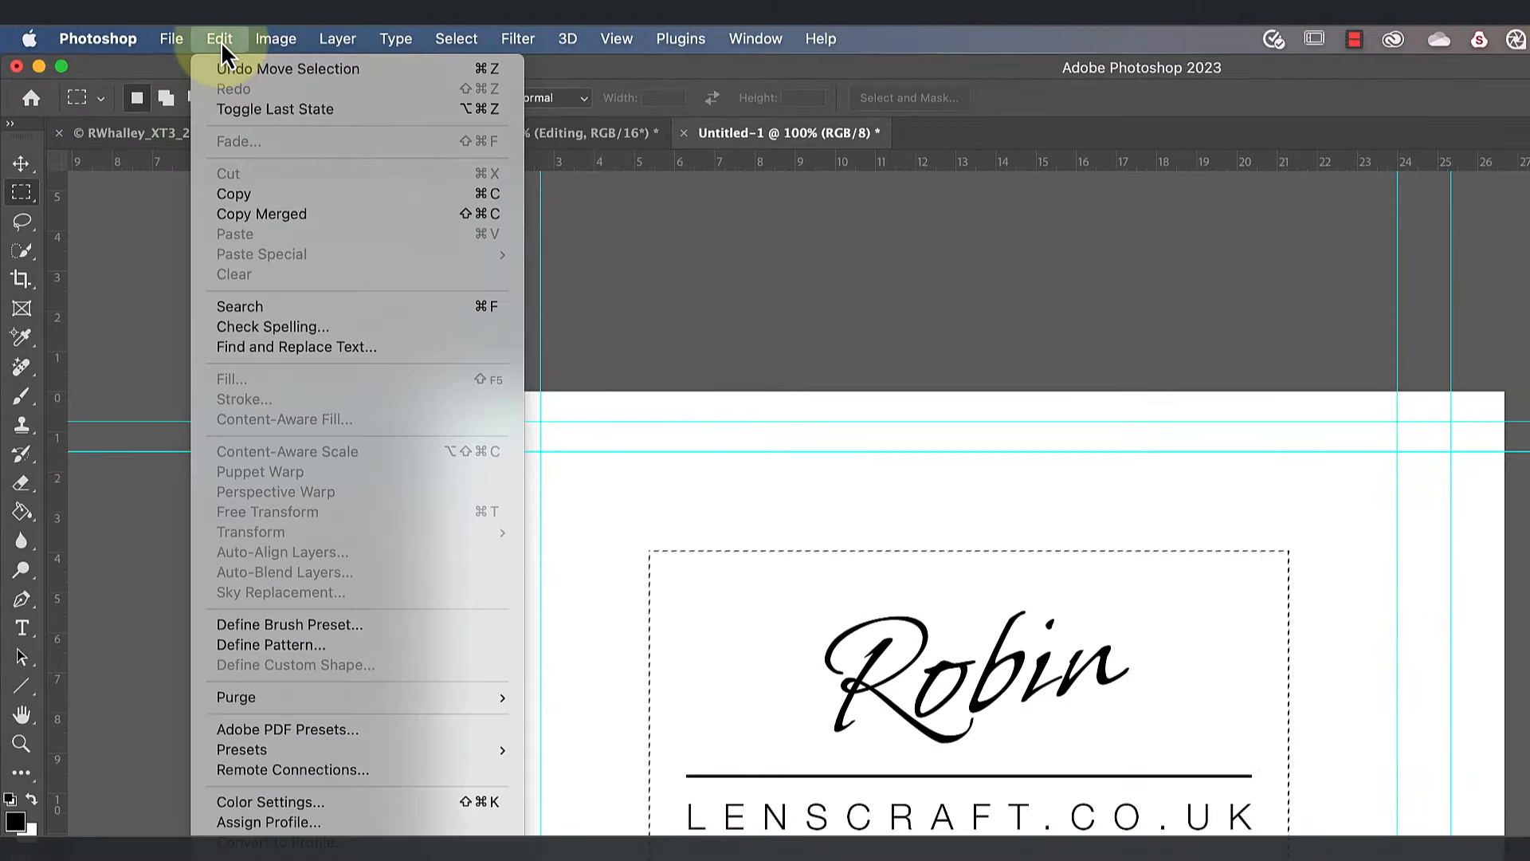
{"action": "left_click", "coordinate": [363, 625]}
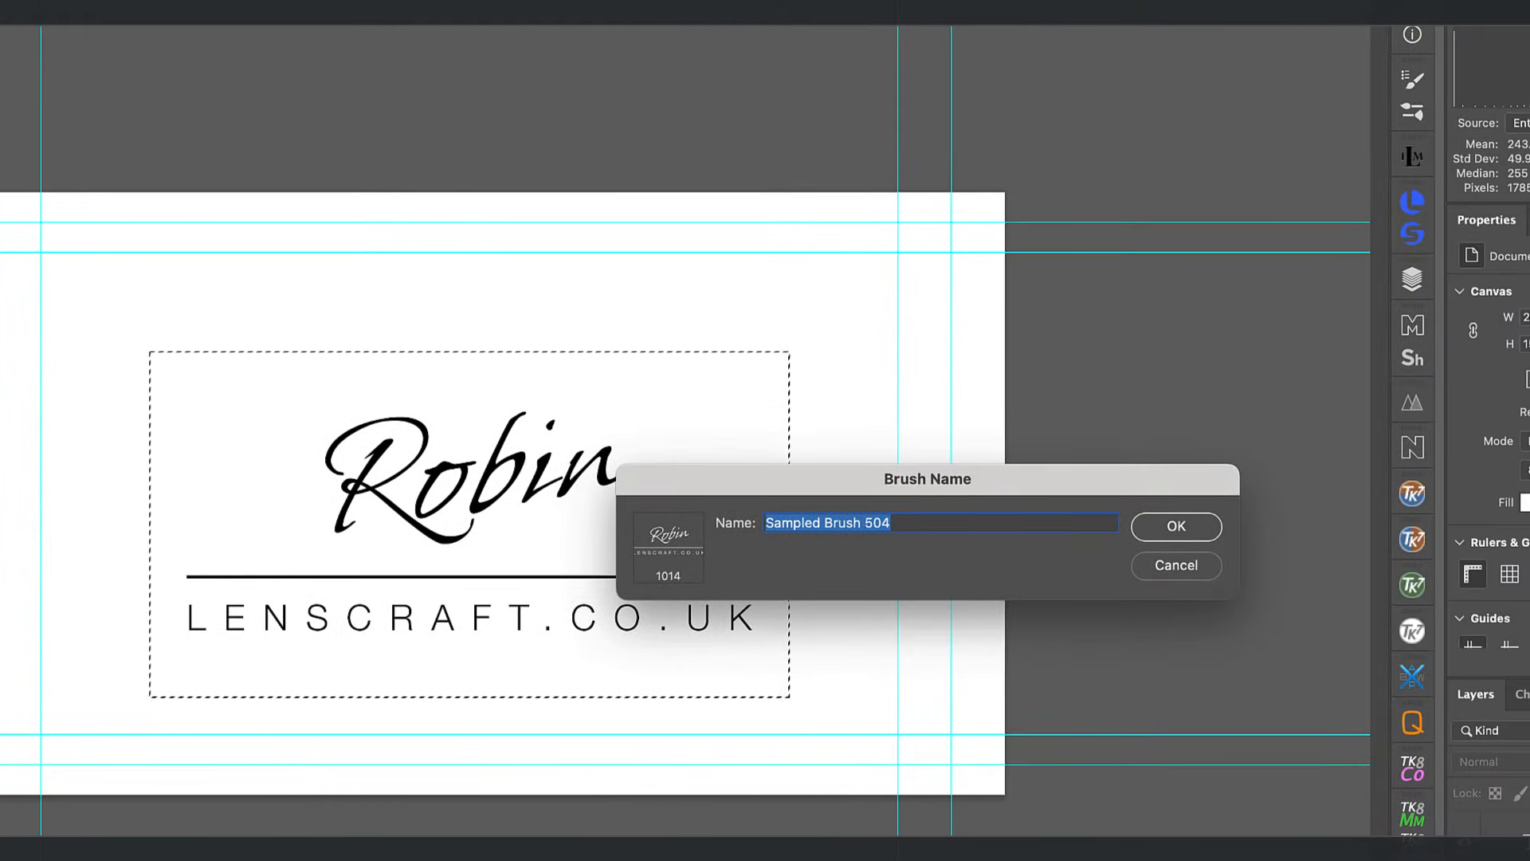
{"action": "type", "text": "Robin "}
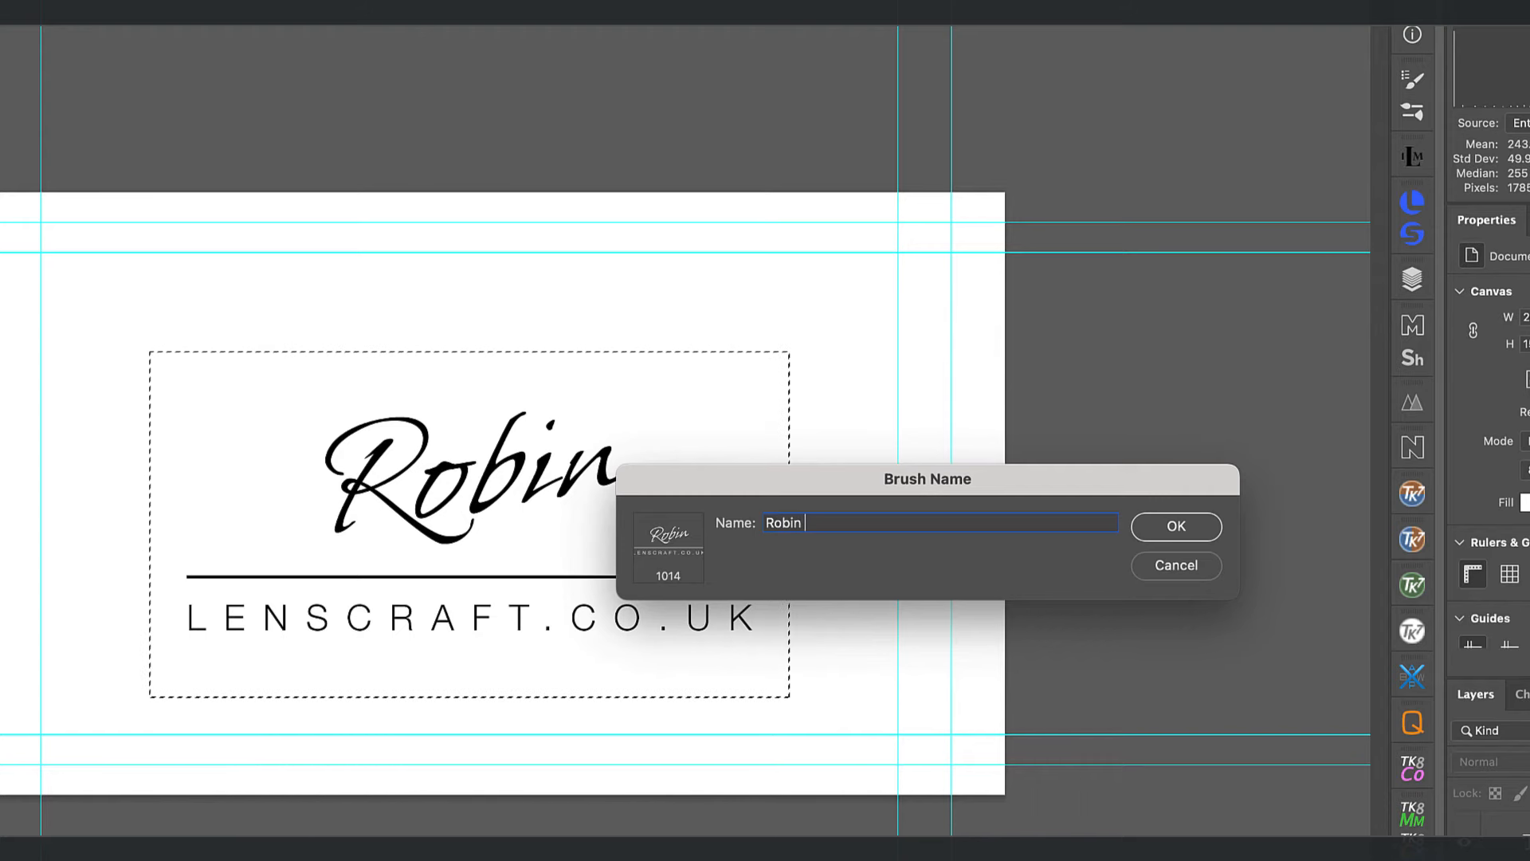
{"action": "type", "text": "Watermark"}
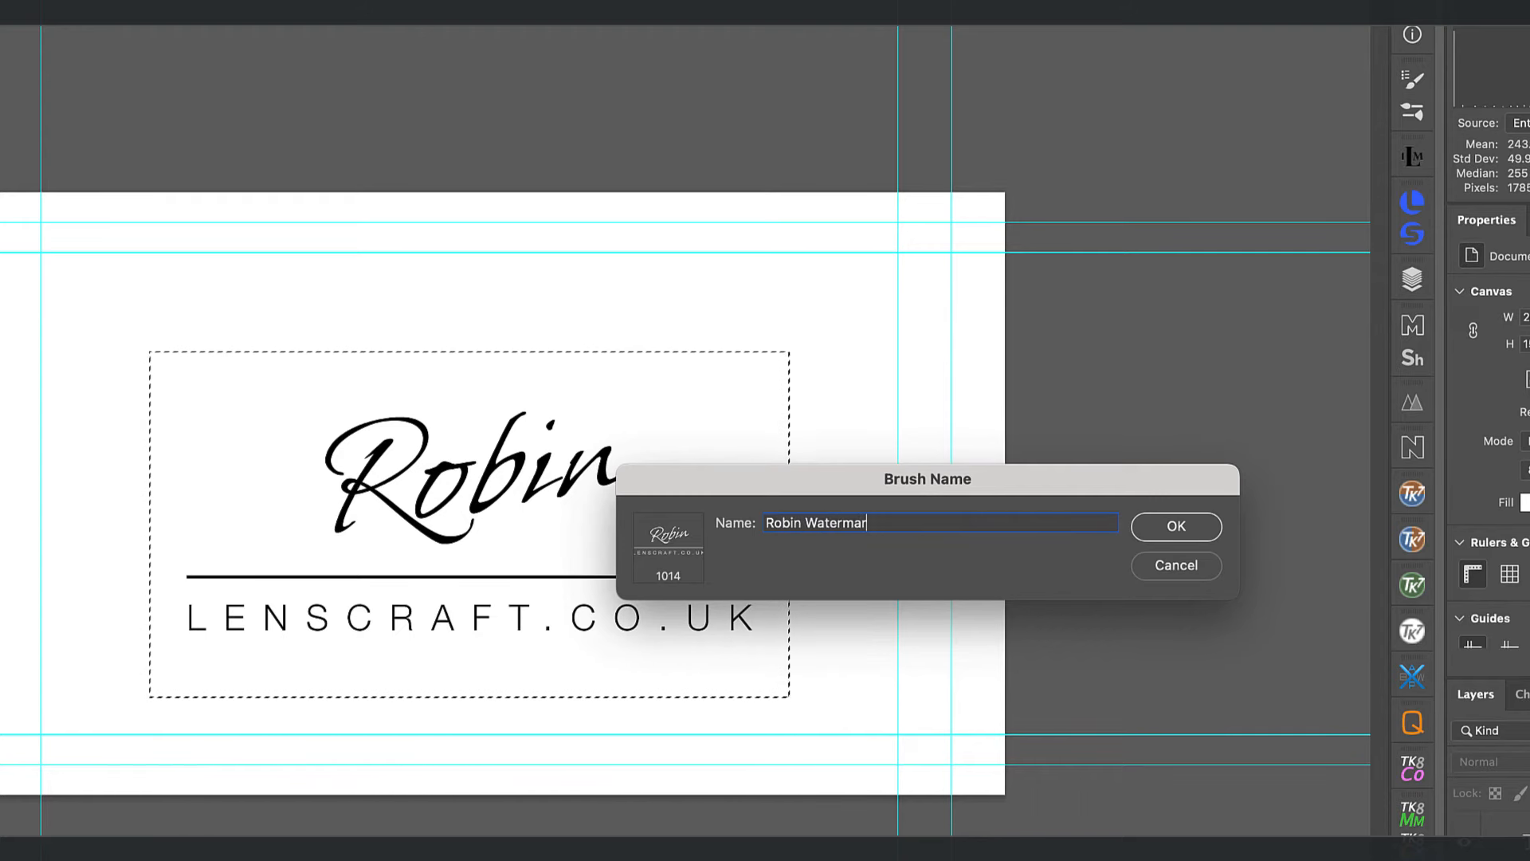
{"action": "left_click", "coordinate": [1180, 529]}
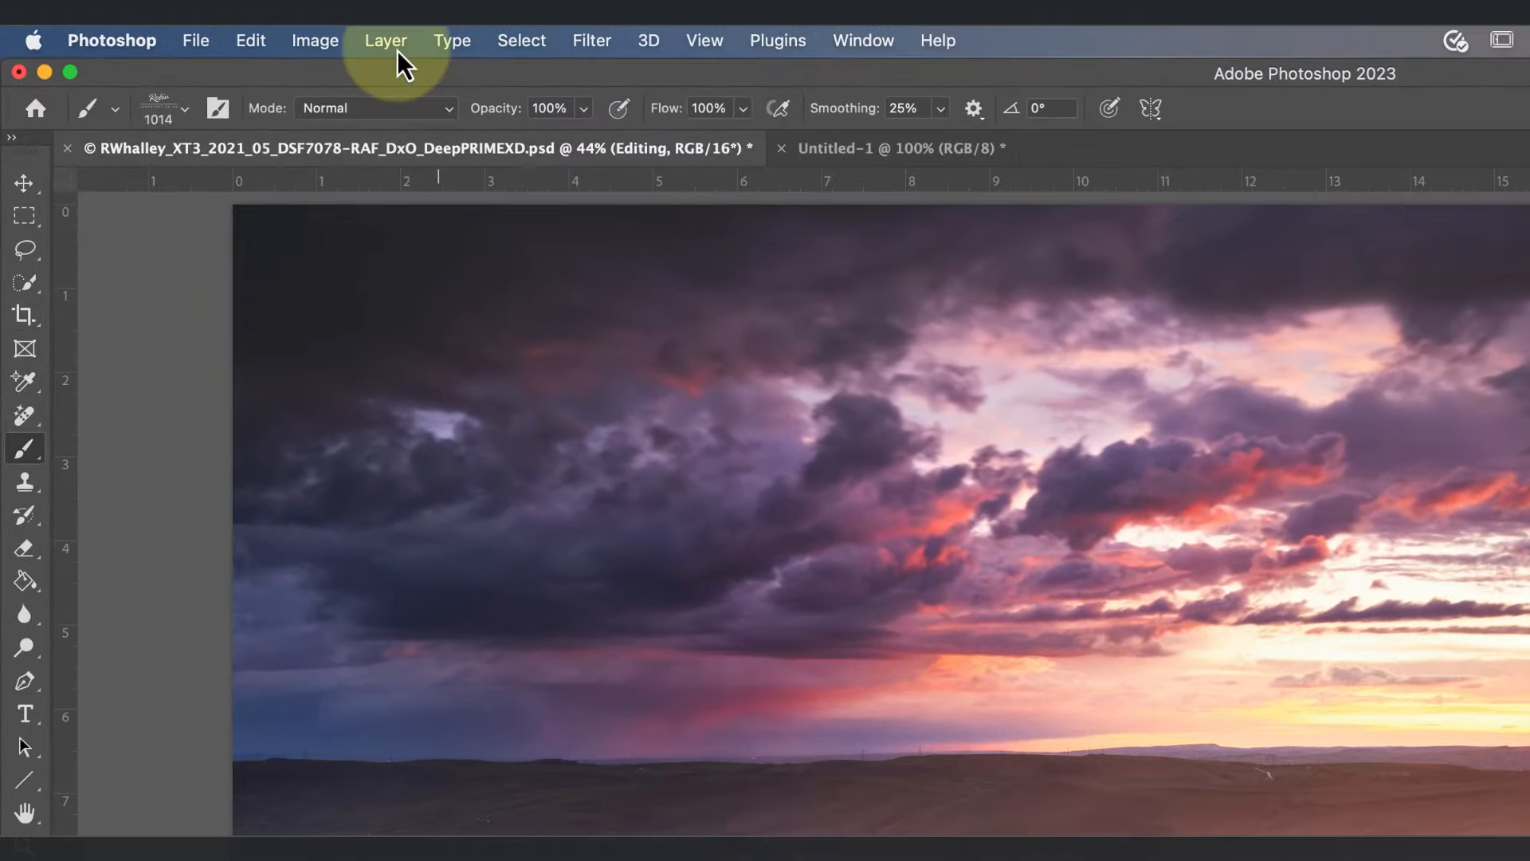
- Add a new empty layer above the Editing group in the sunset landscape photo document
{"action": "left_click", "coordinate": [225, 34]}
{"action": "mouse_move", "coordinate": [403, 74]}
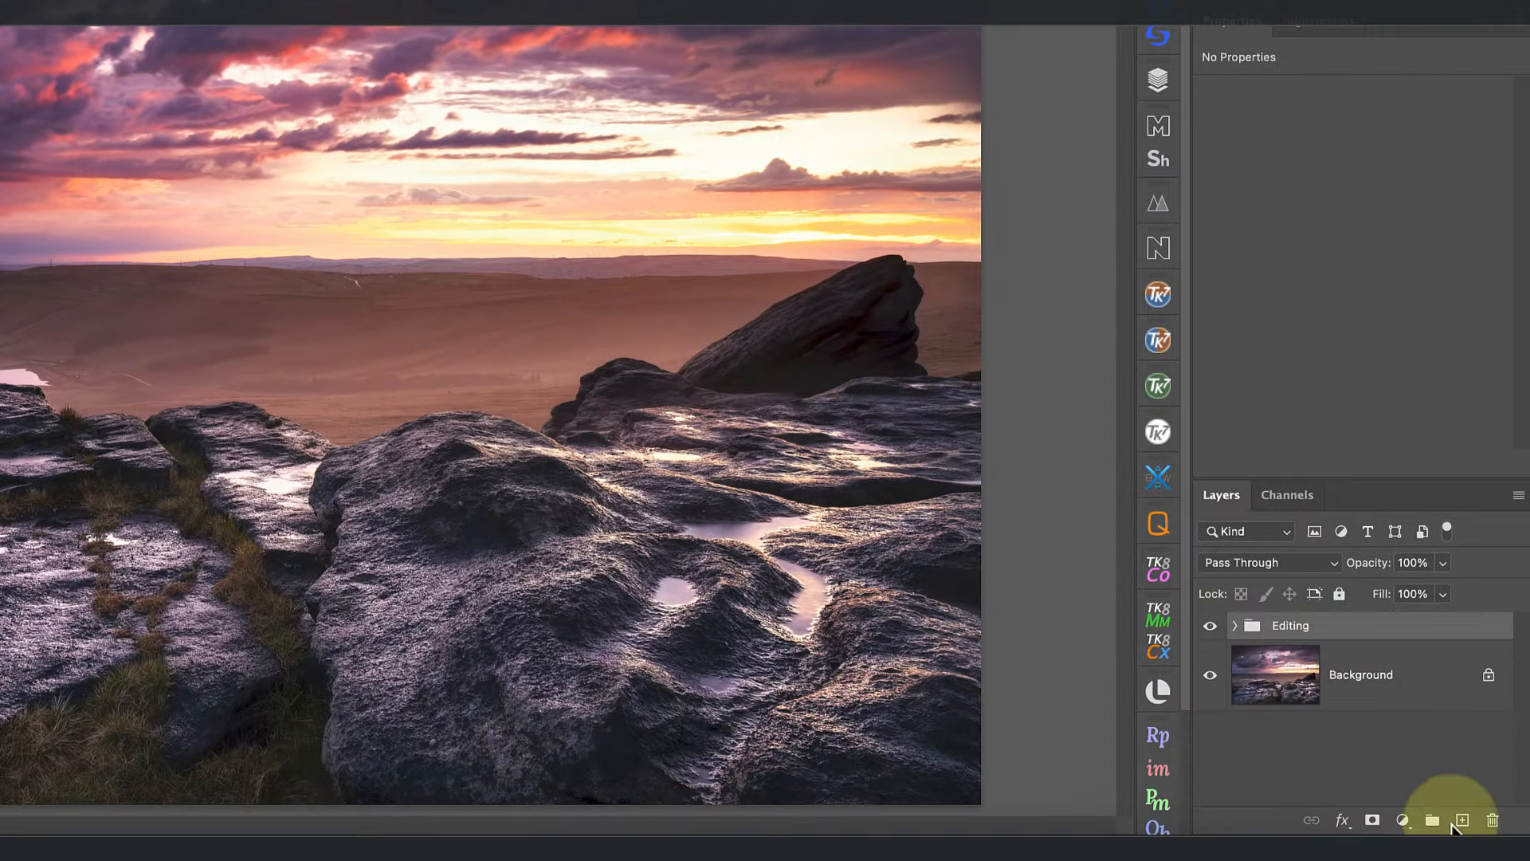
{"action": "left_click", "coordinate": [1463, 821]}
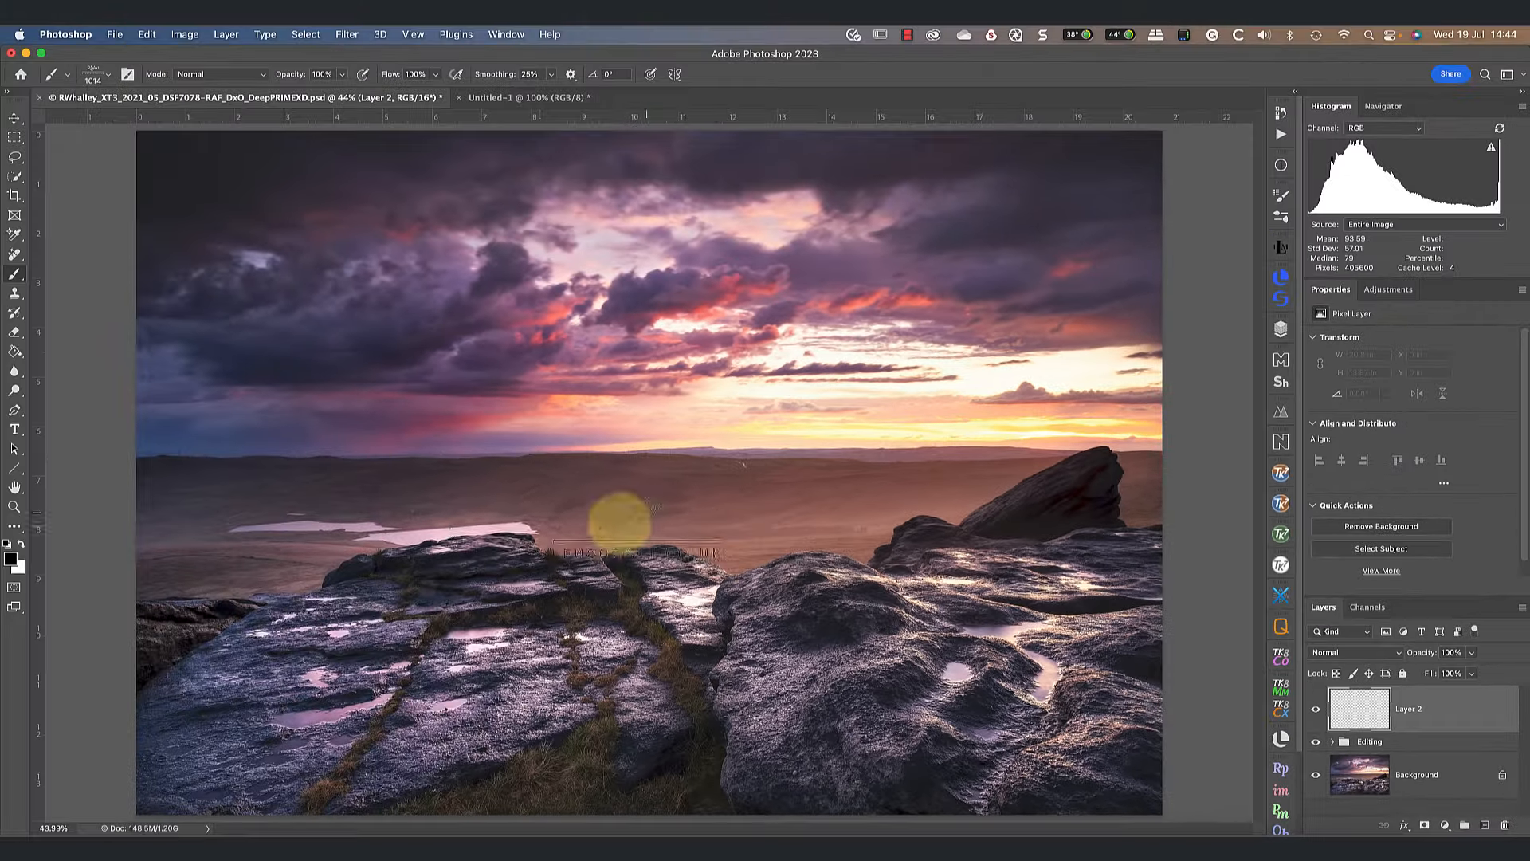
- Stamp the watermark brush once in white at 2000 px over the rocks at the photo's lower centre
{"action": "left_click", "coordinate": [398, 472]}
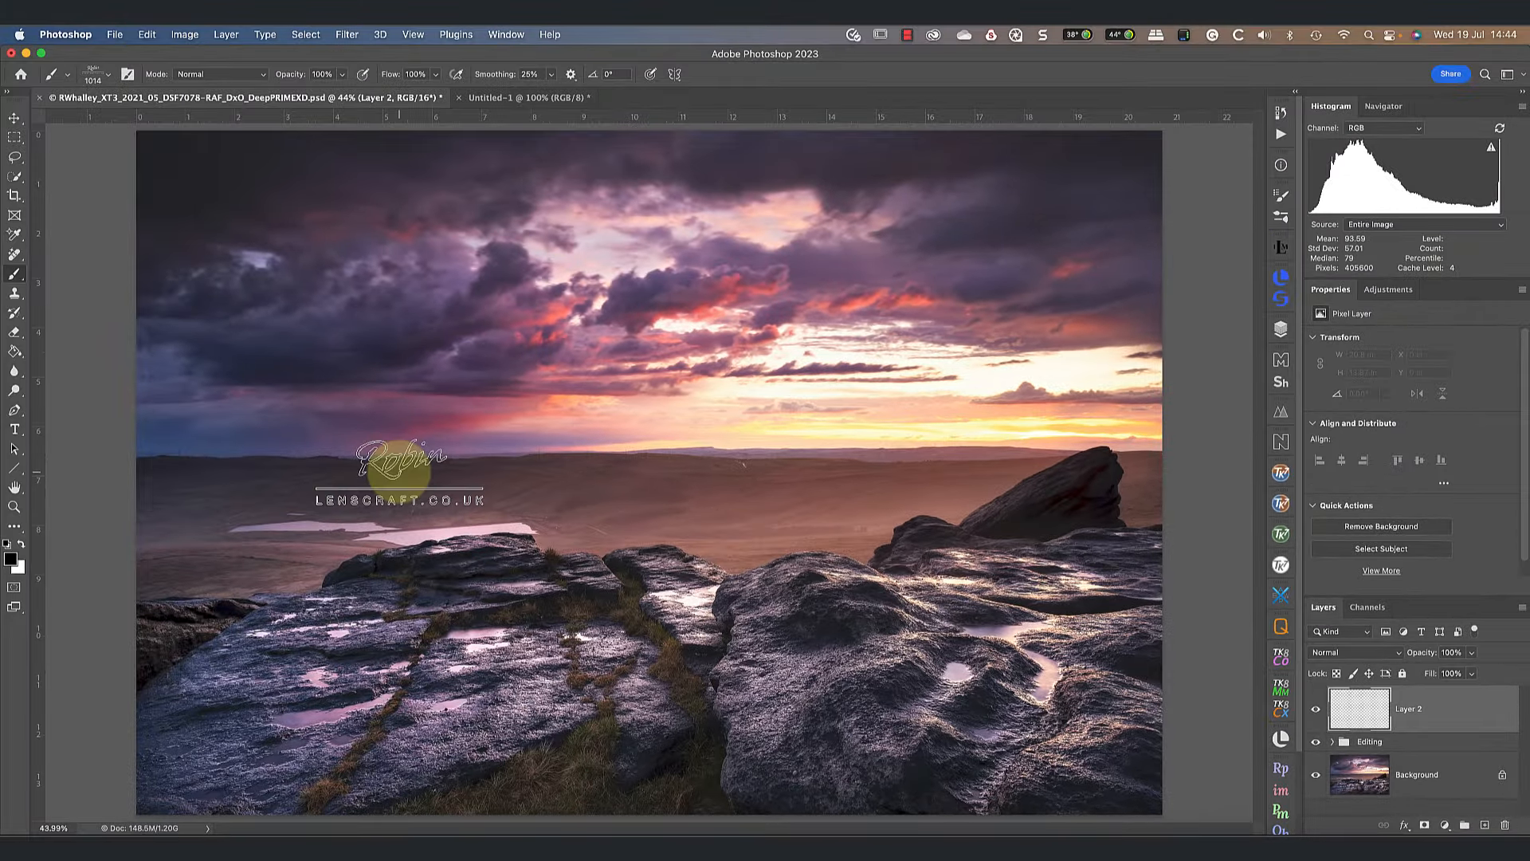
{"action": "key", "text": "super+z"}
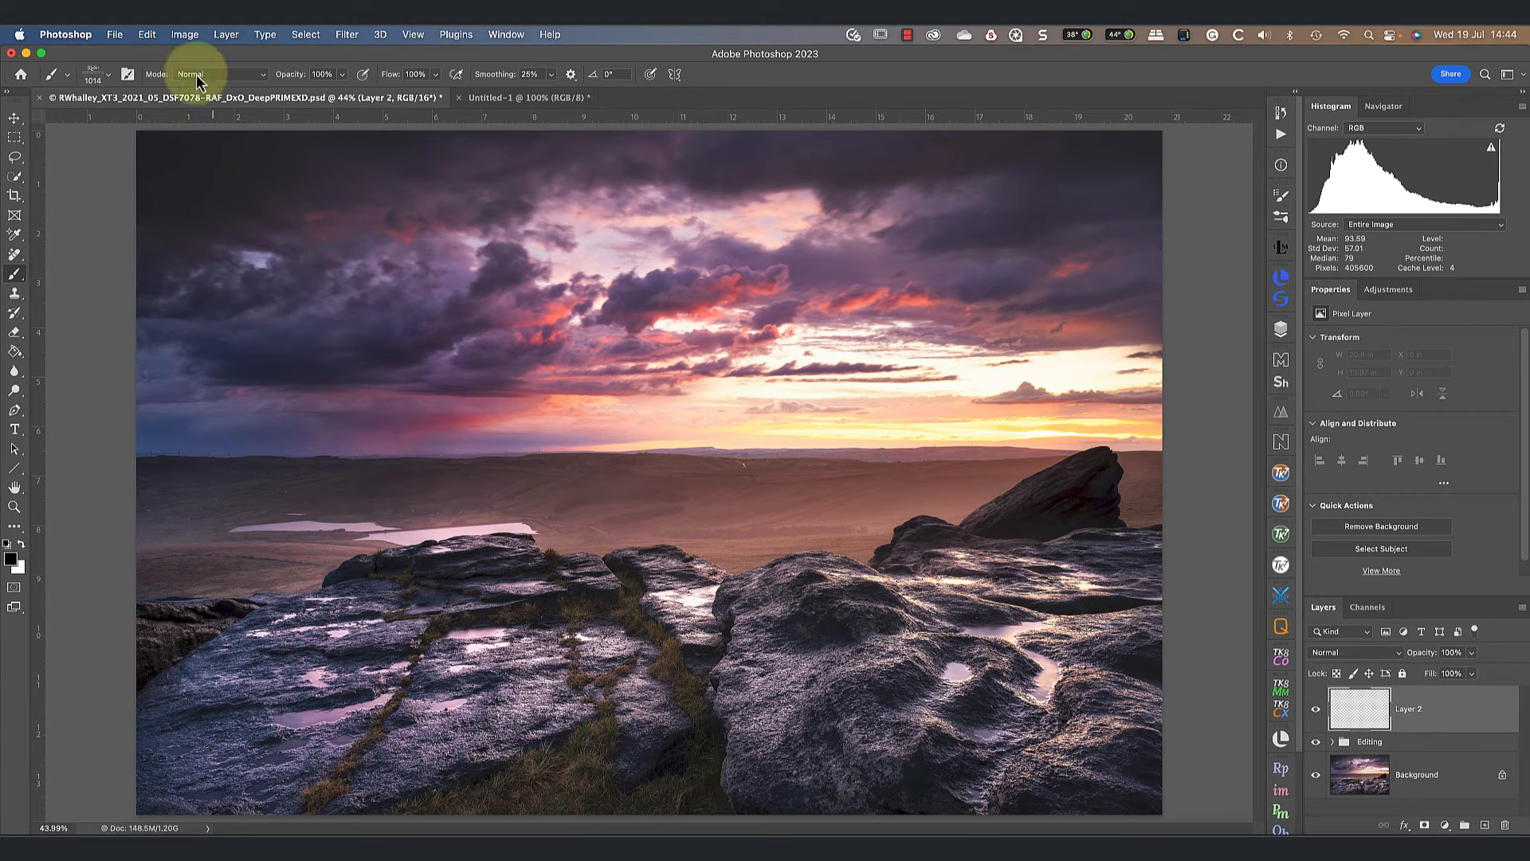
{"action": "left_click", "coordinate": [106, 74]}
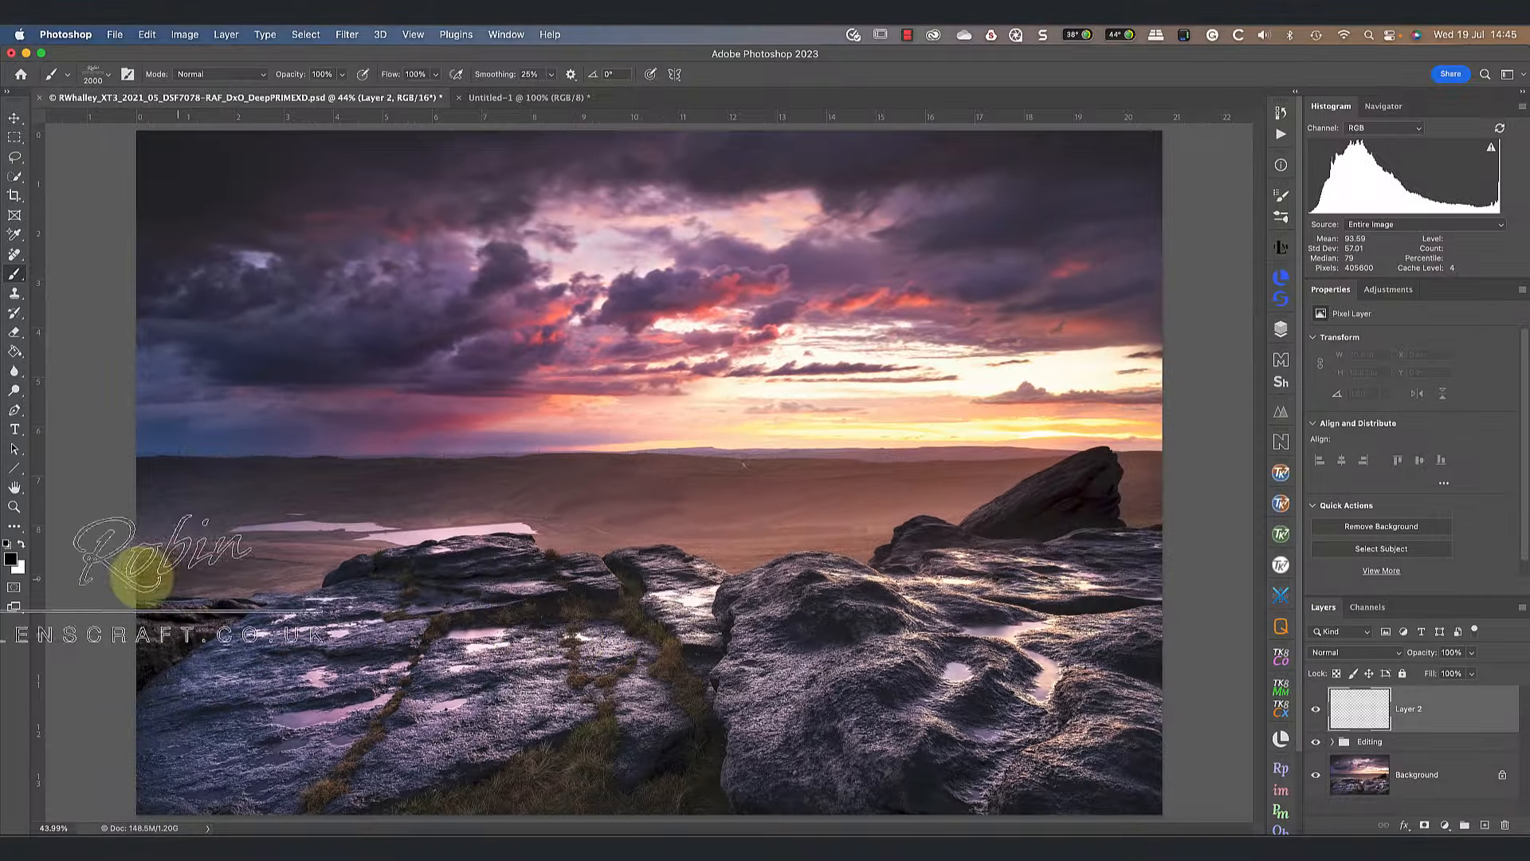
{"action": "left_click", "coordinate": [22, 545]}
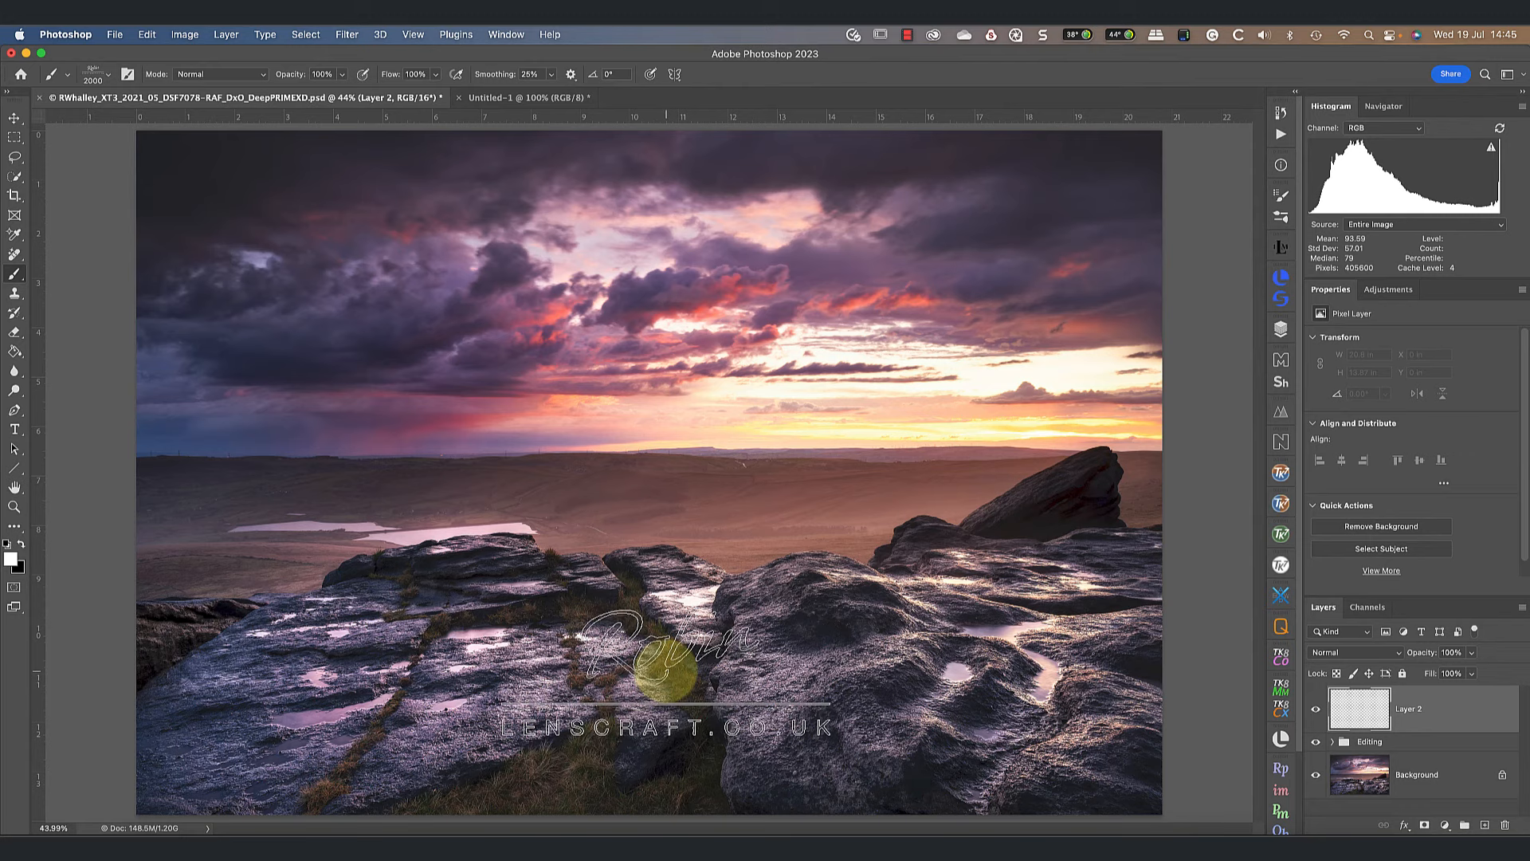
{"action": "left_click", "coordinate": [666, 672]}
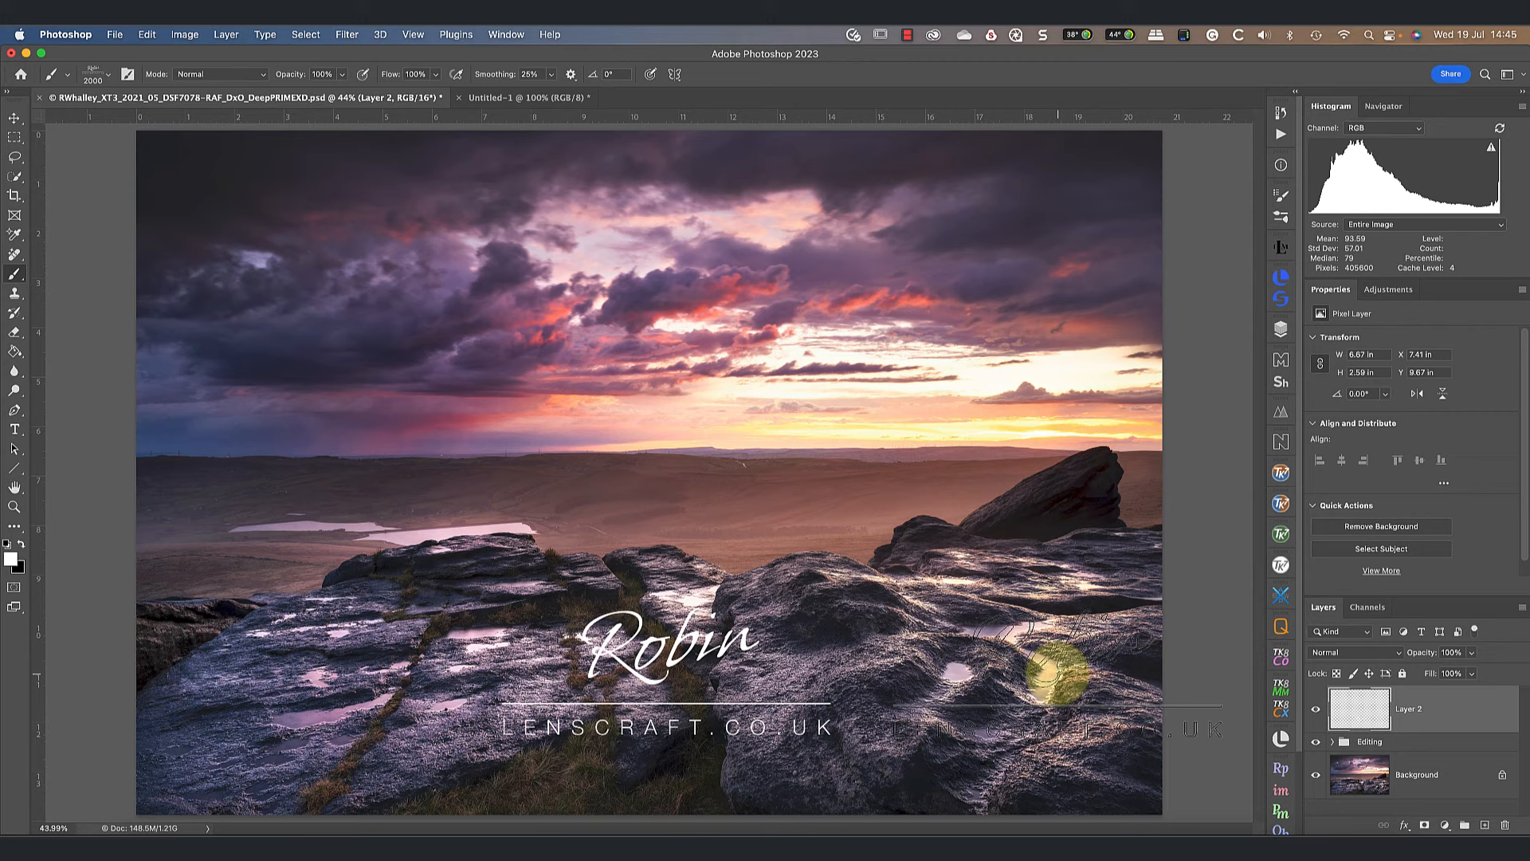
- Lower the watermark layer's opacity to 64% and move the watermark down closer to the photo's bottom edge
{"action": "left_click", "coordinate": [1471, 655]}
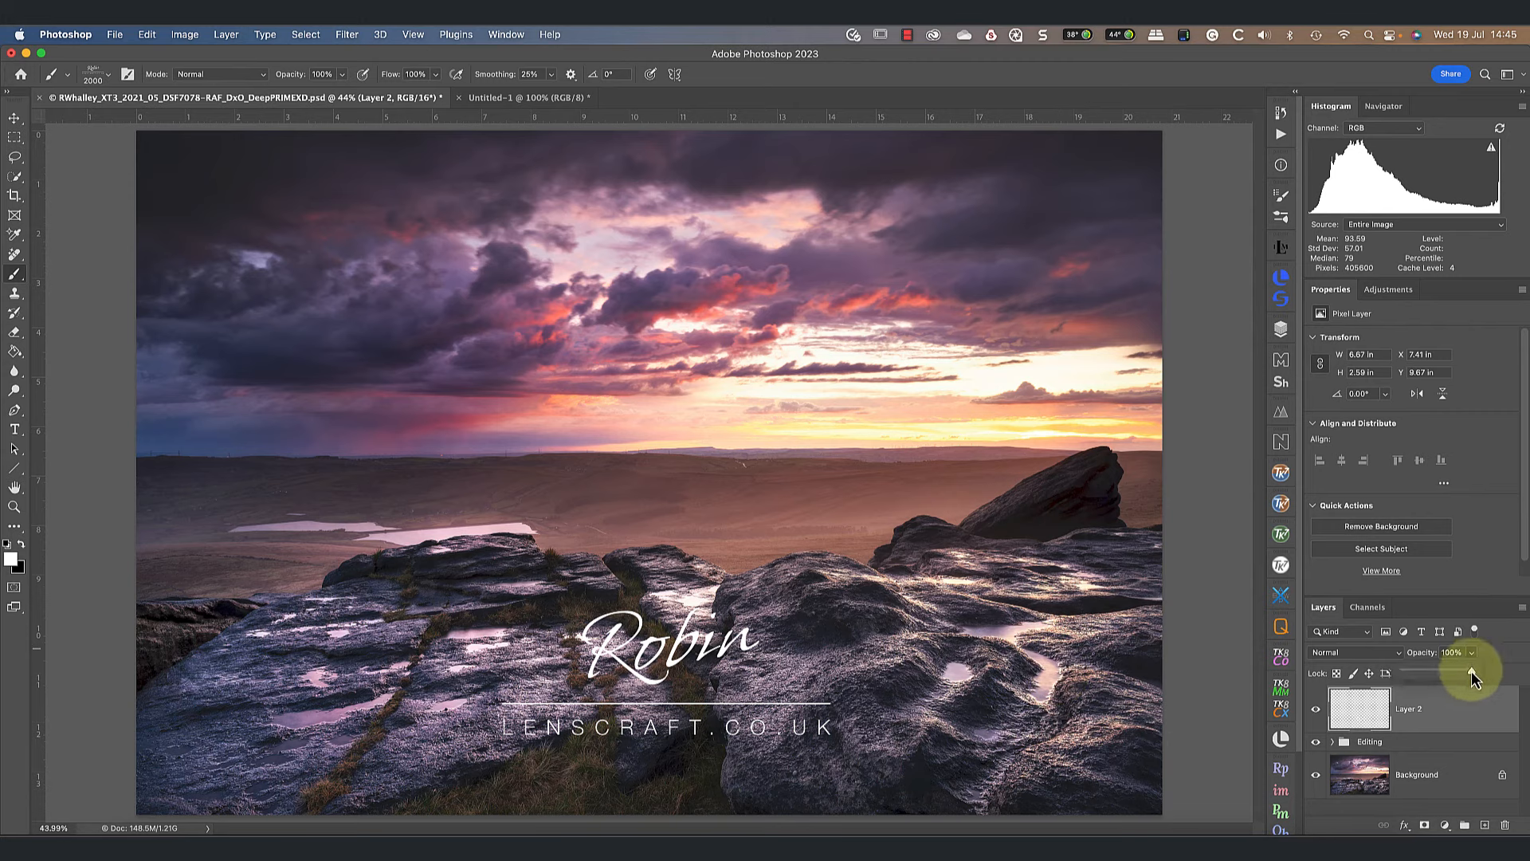
{"action": "left_click_drag", "start_coordinate": [1453, 671], "coordinate": [1447, 671]}
{"action": "key", "text": "v"}
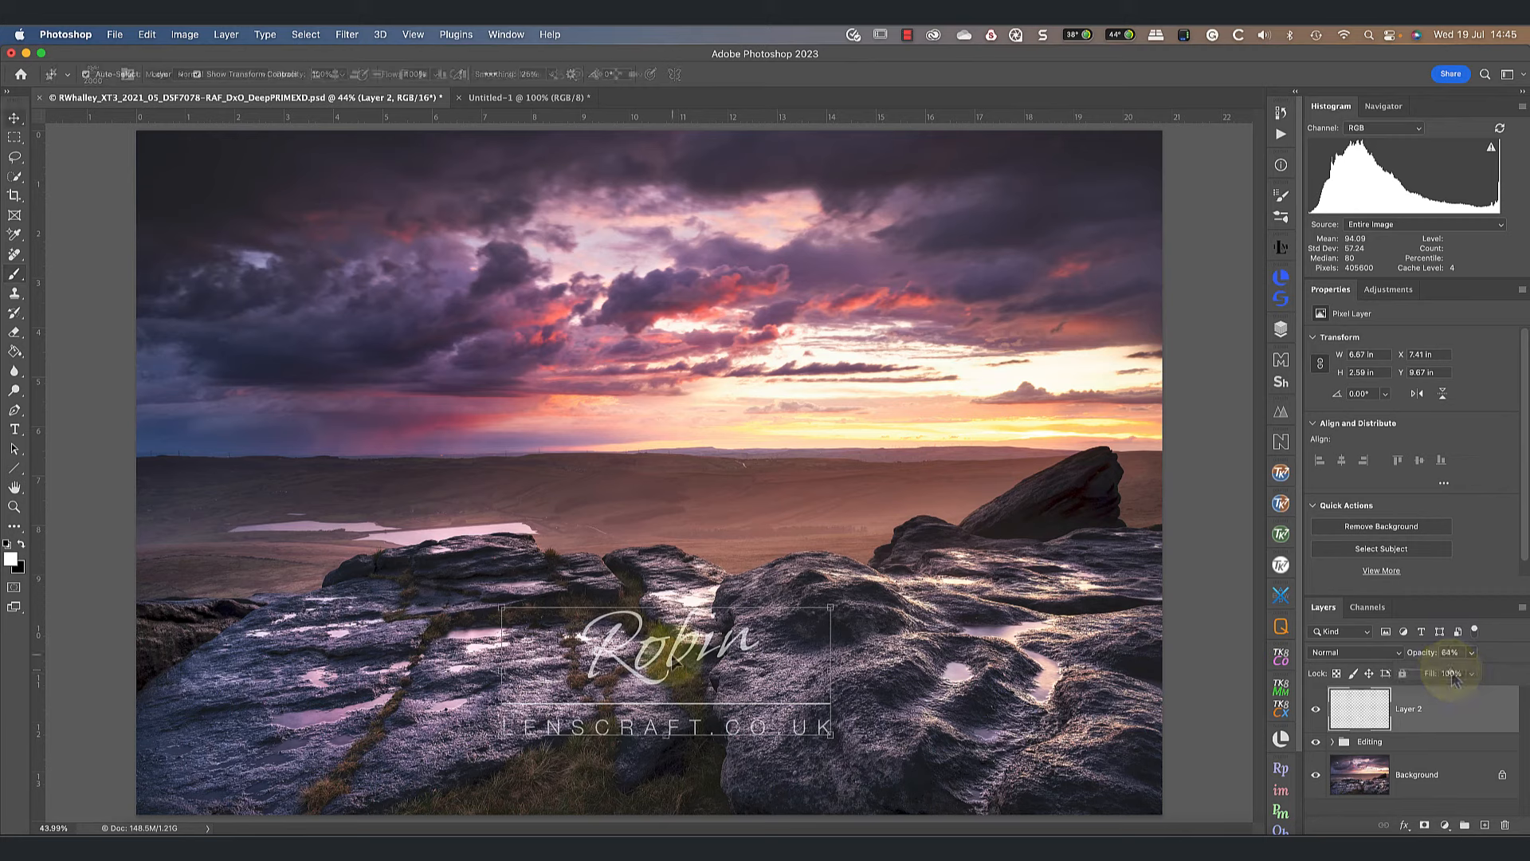
{"action": "mouse_move", "coordinate": [671, 653]}
{"action": "left_mouse_down"}
{"action": "mouse_move", "coordinate": [698, 630]}
{"action": "mouse_move", "coordinate": [674, 714]}
{"action": "left_mouse_up"}
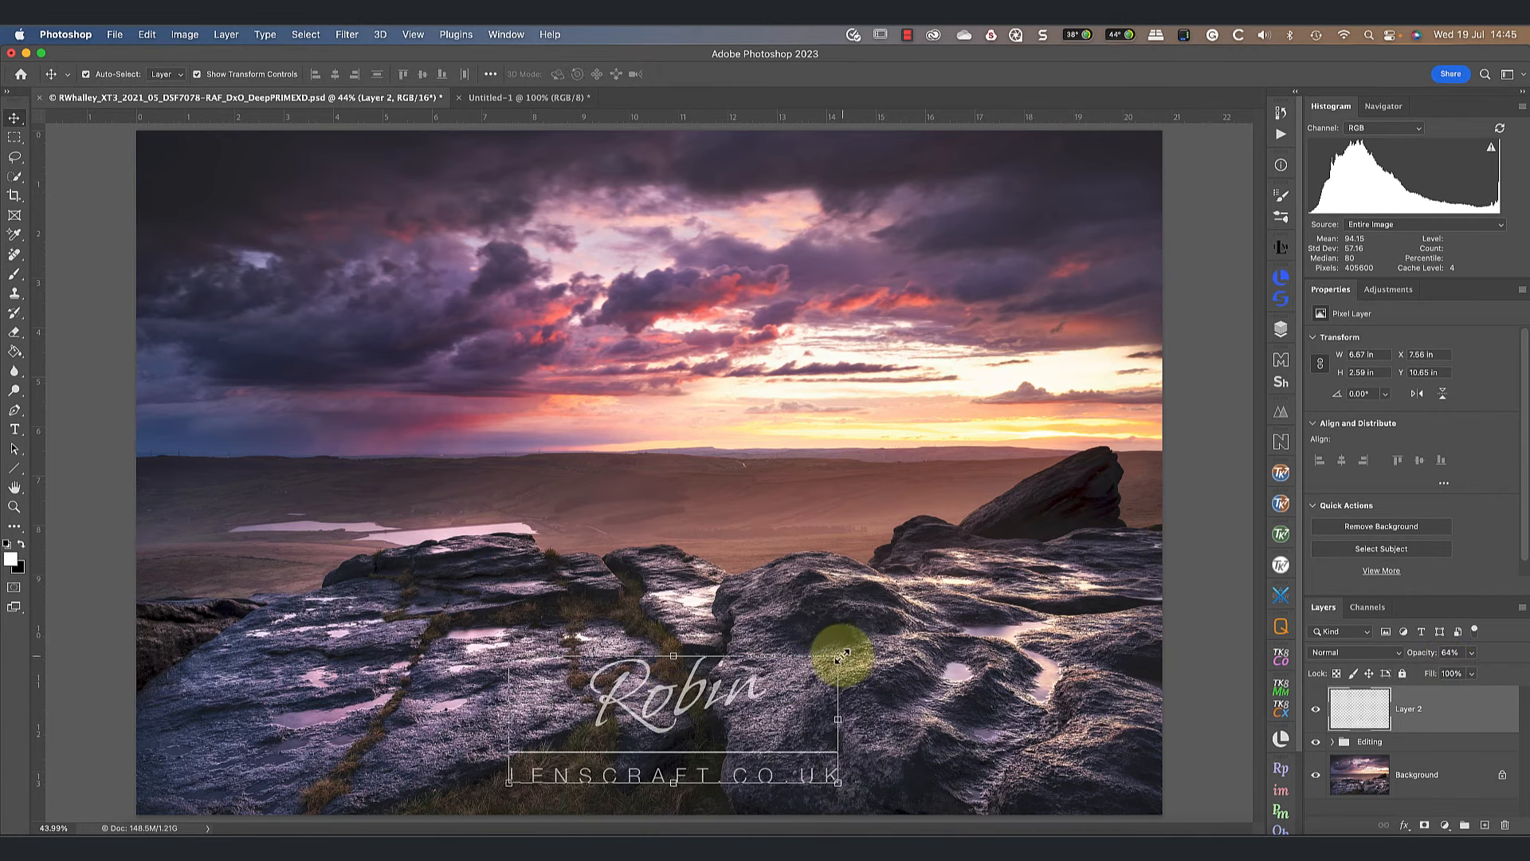
- Scale the watermark up to about 147.71%, centre it horizontally near the photo's bottom edge and commit the transformation
{"action": "left_click", "coordinate": [840, 655]}
{"action": "left_click_drag", "start_coordinate": [842, 655], "coordinate": [996, 598]}
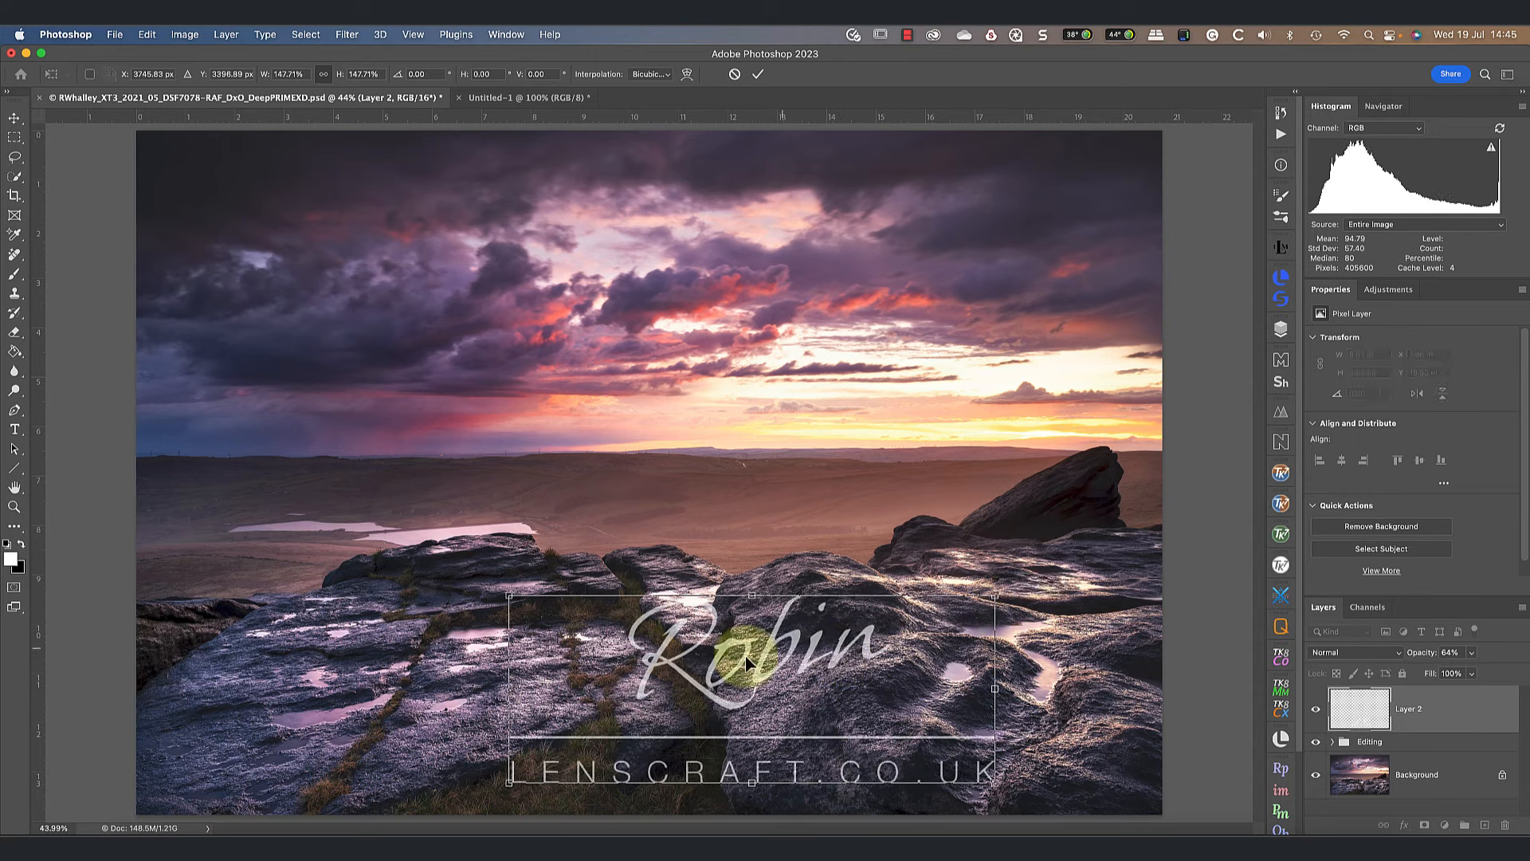
{"action": "mouse_move", "coordinate": [768, 675]}
{"action": "left_mouse_down"}
{"action": "mouse_move", "coordinate": [683, 678]}
{"action": "mouse_move", "coordinate": [667, 701]}
{"action": "mouse_move", "coordinate": [696, 690]}
{"action": "left_mouse_up"}
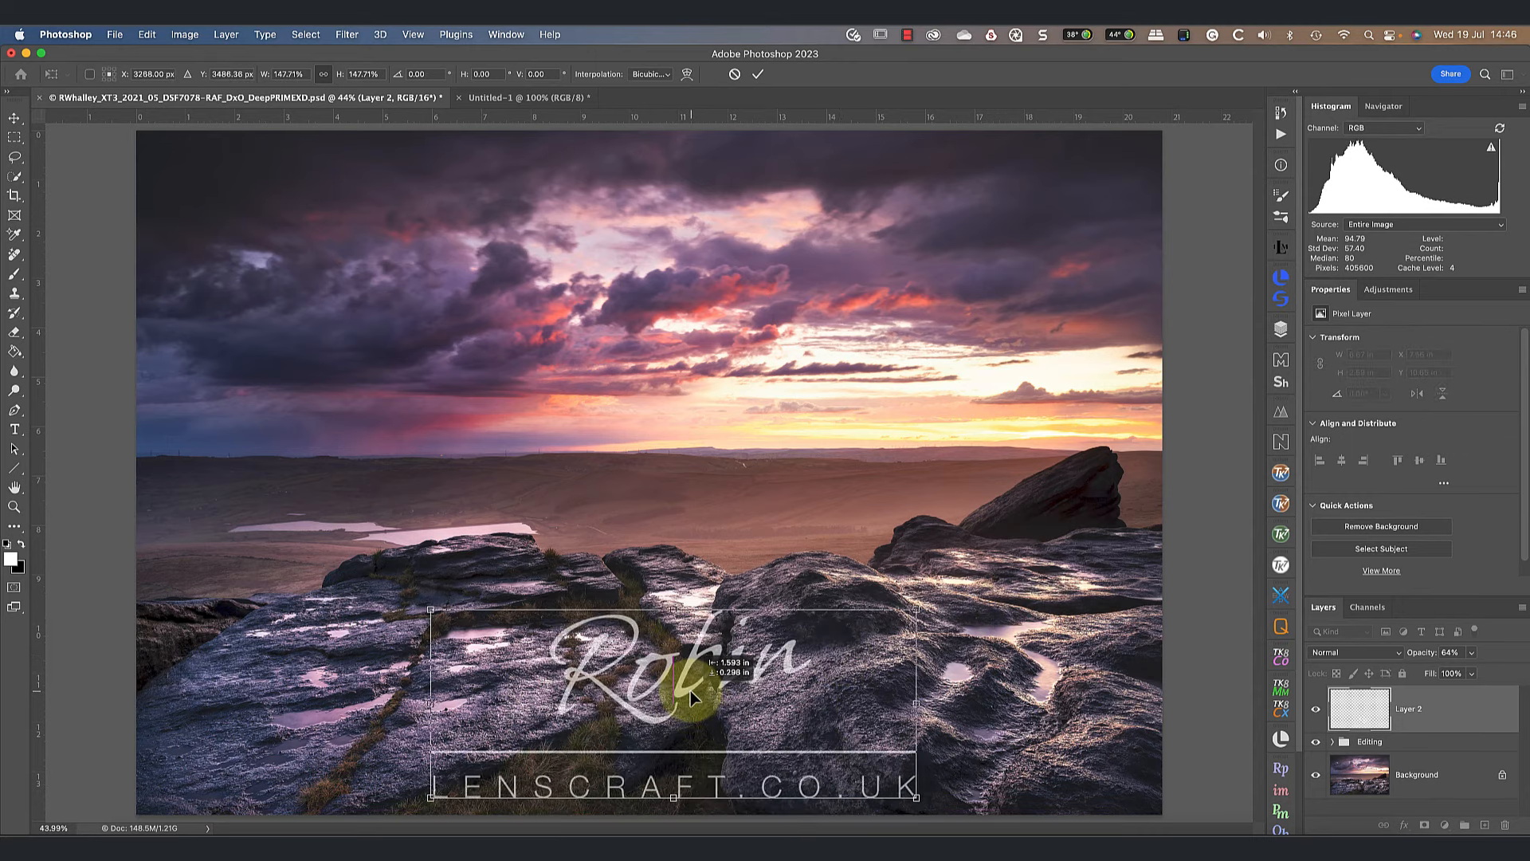
{"action": "left_click", "coordinate": [758, 74]}
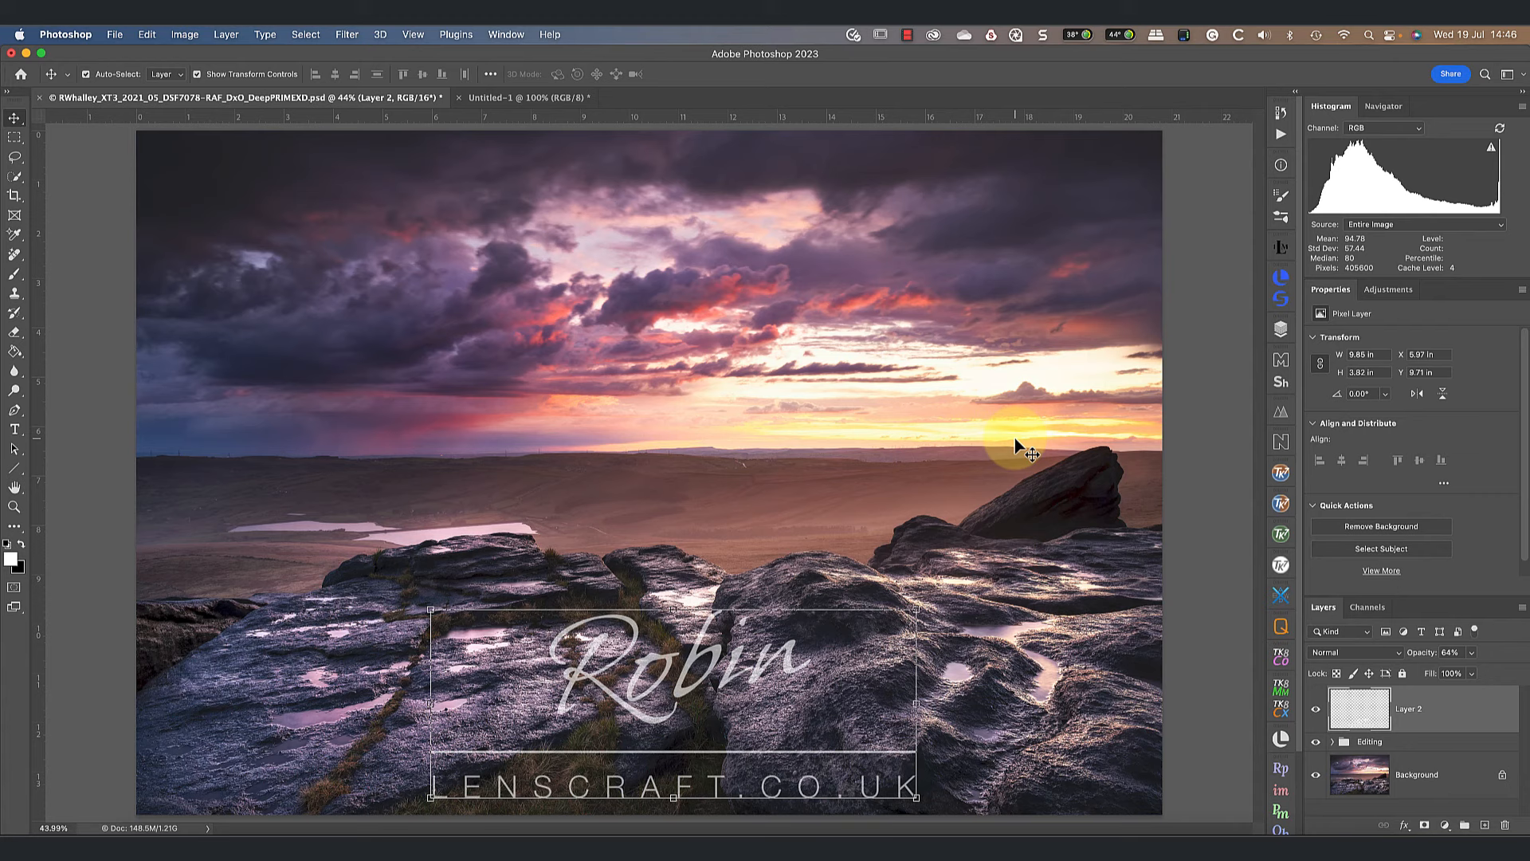
{"action": "left_click", "coordinate": [1016, 440]}
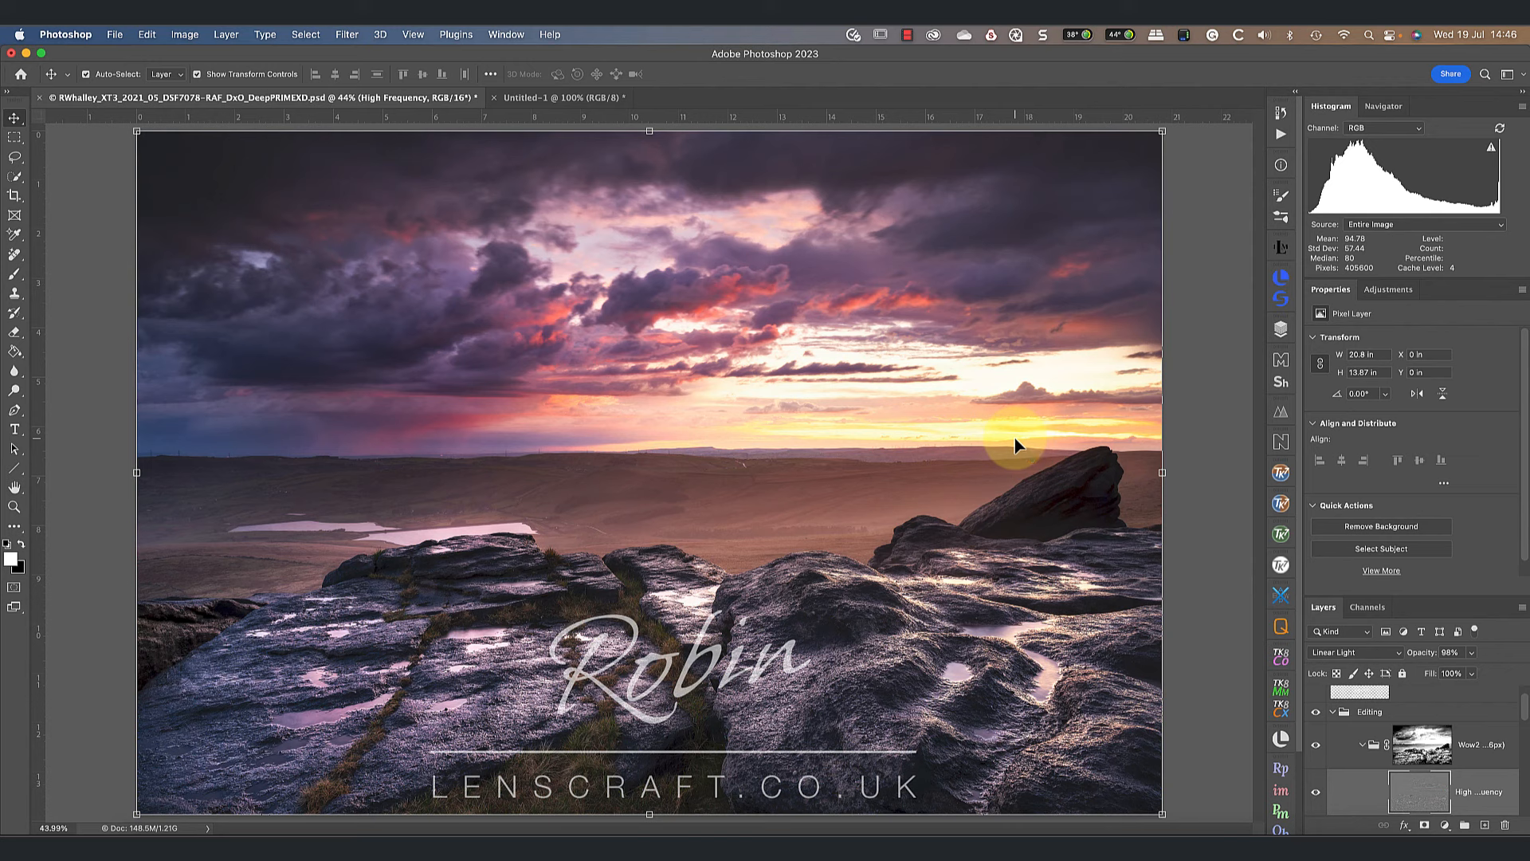